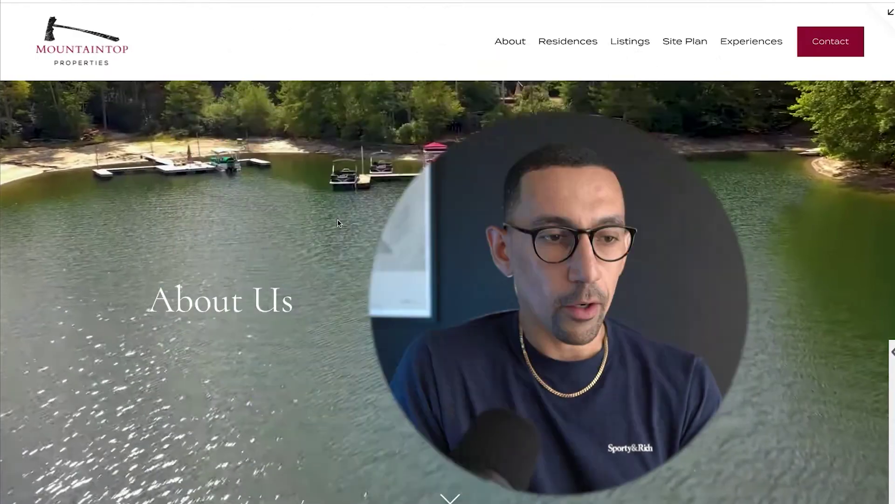
Scroll through the example site's alternating cityscape cards to review the layout
scroll(339, 223, down, 8)
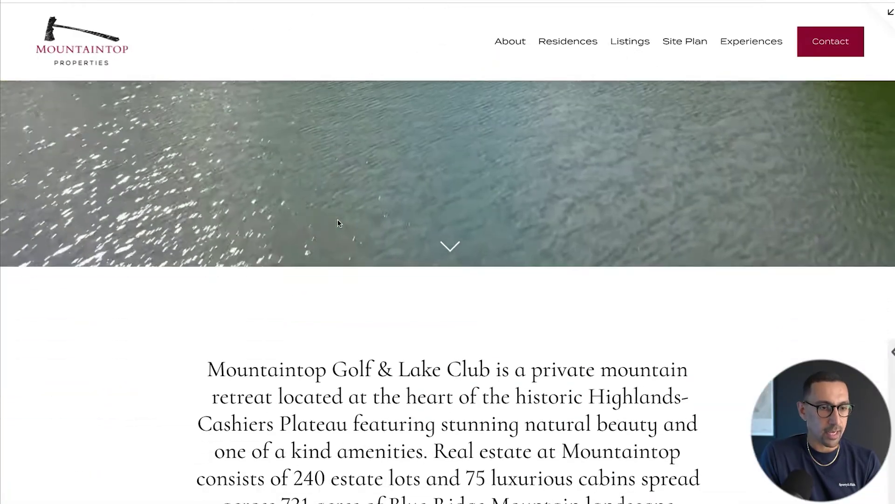
scroll(339, 223, down, 7)
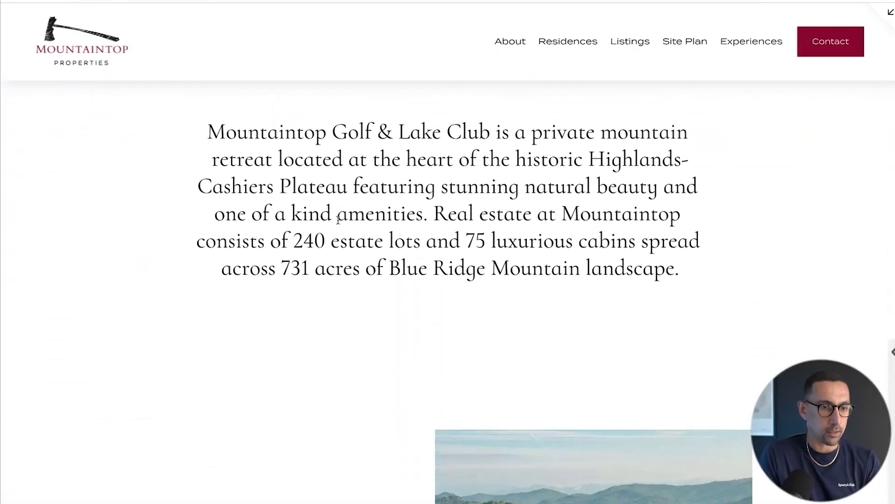
scroll(338, 223, down, 2)
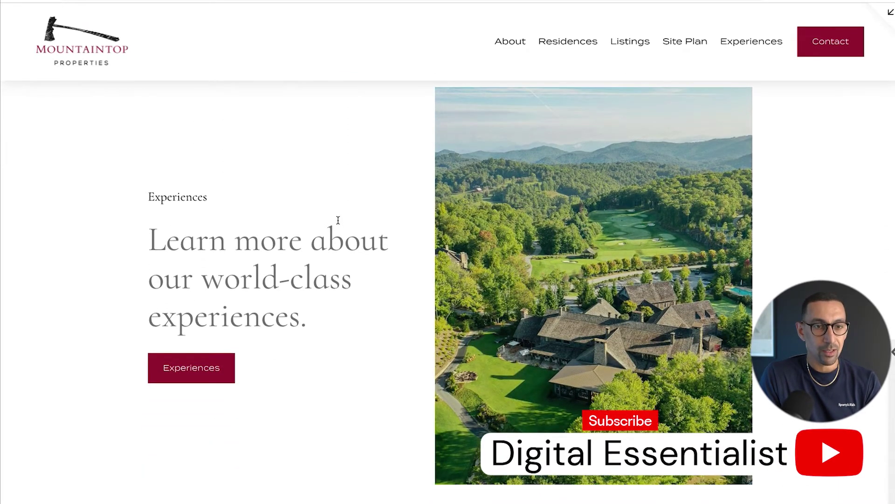
scroll(338, 220, up, 1)
scroll(338, 220, down, 2)
scroll(338, 220, down, 10)
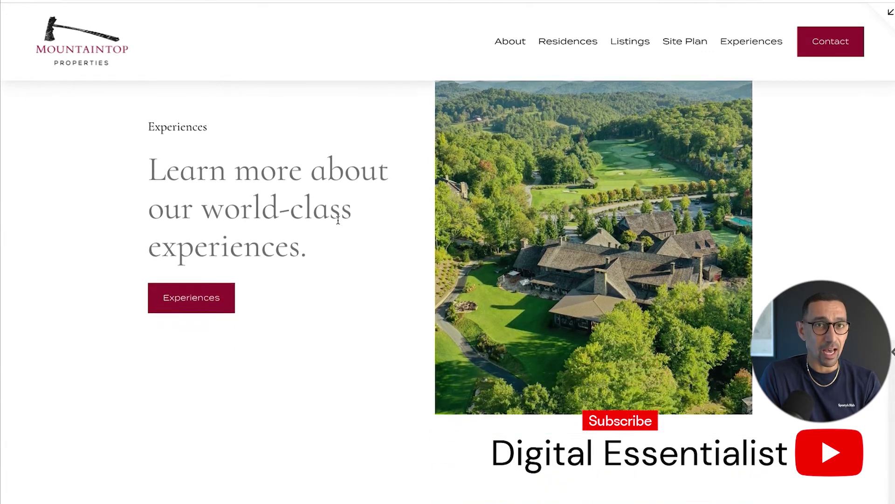
scroll(339, 223, down, 7)
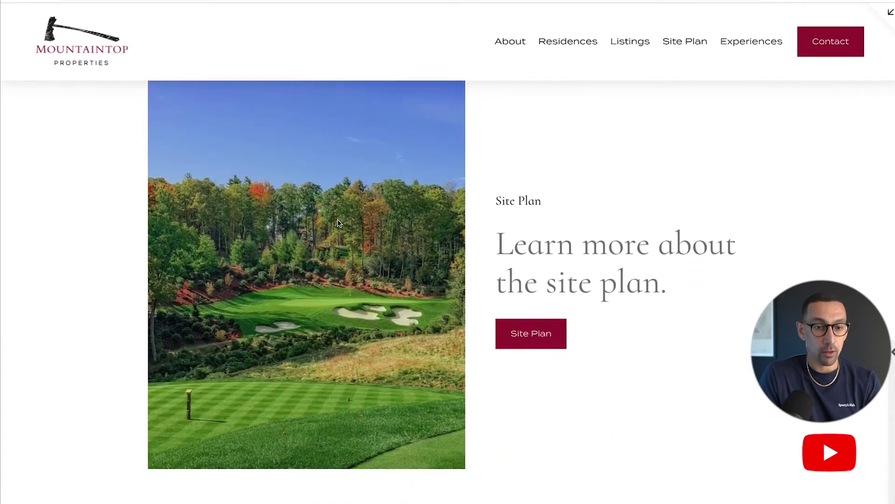
scroll(339, 223, down, 5)
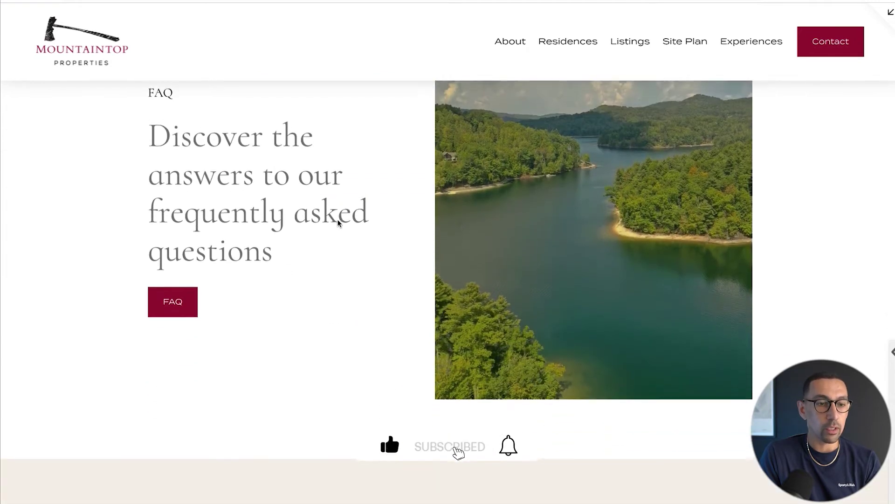
scroll(339, 223, up, 9)
scroll(339, 222, up, 10)
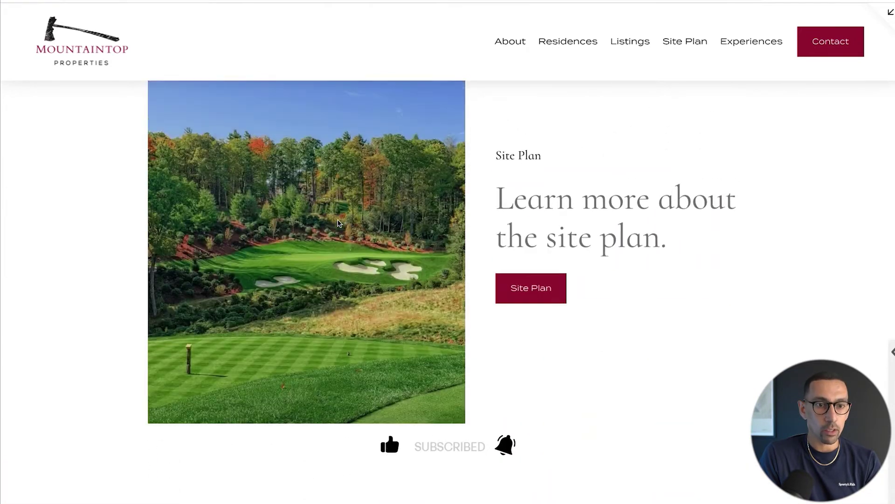
scroll(339, 223, up, 3)
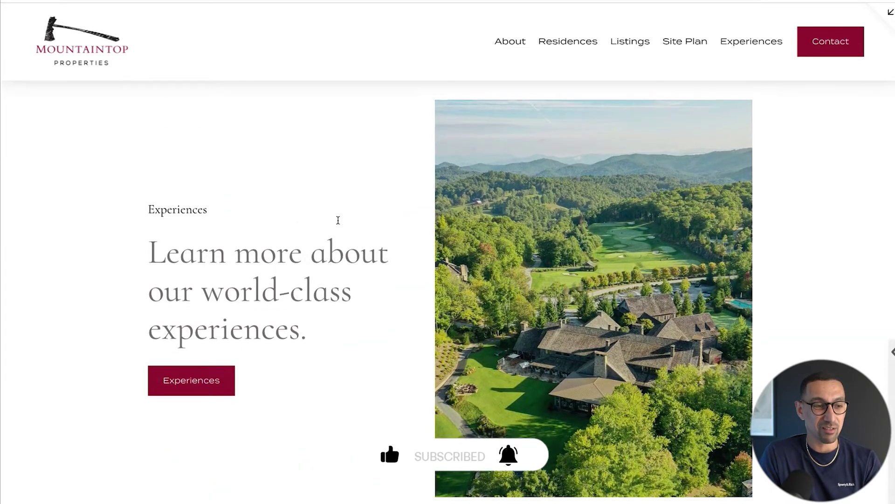
scroll(338, 220, down, 1)
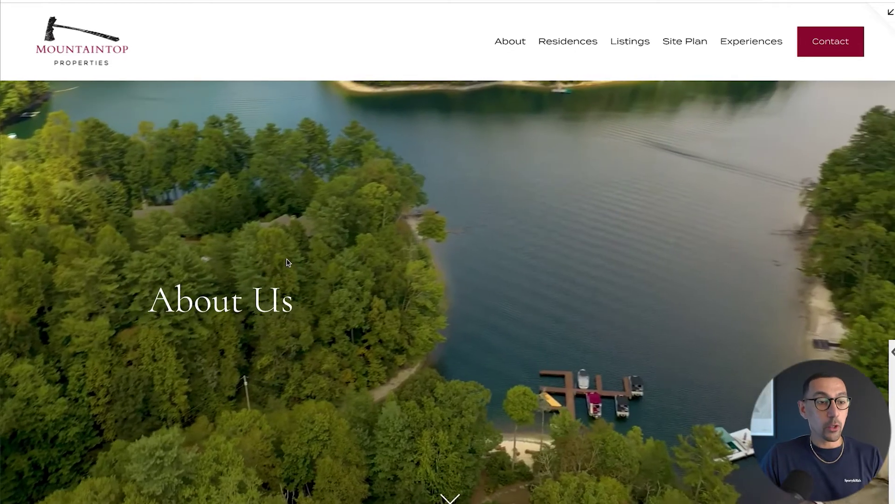
scroll(288, 263, down, 1)
scroll(287, 263, down, 8)
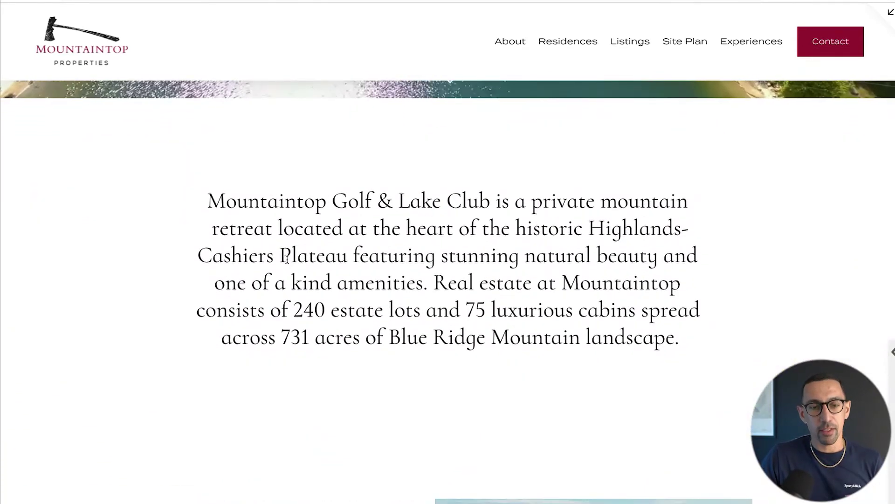
scroll(287, 261, down, 7)
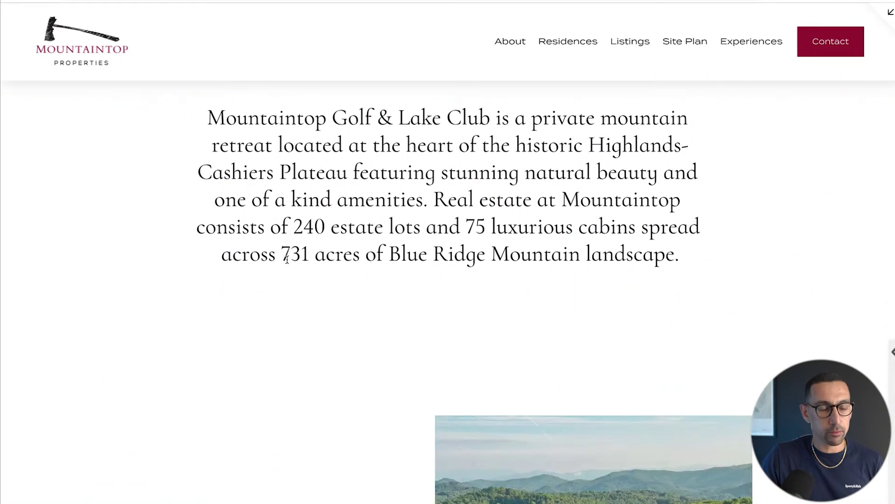
scroll(287, 262, down, 1)
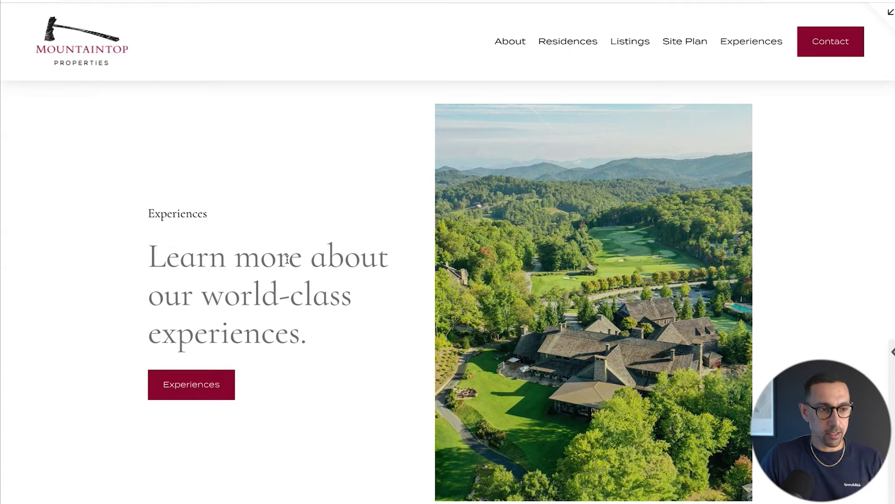
scroll(287, 260, down, 1)
scroll(287, 260, down, 1)
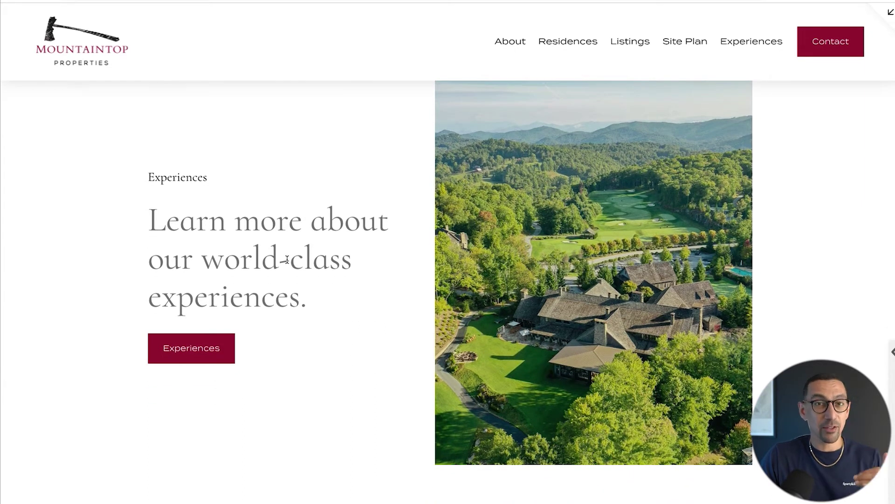
scroll(286, 259, down, 10)
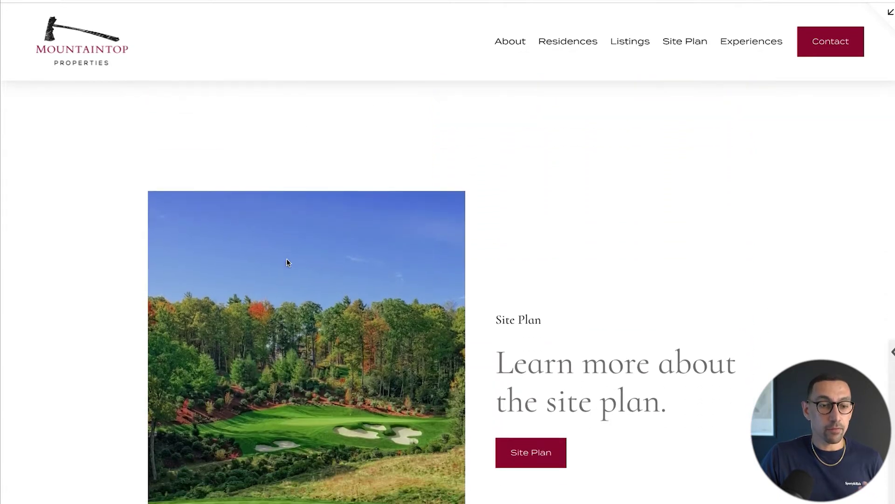
scroll(286, 262, down, 3)
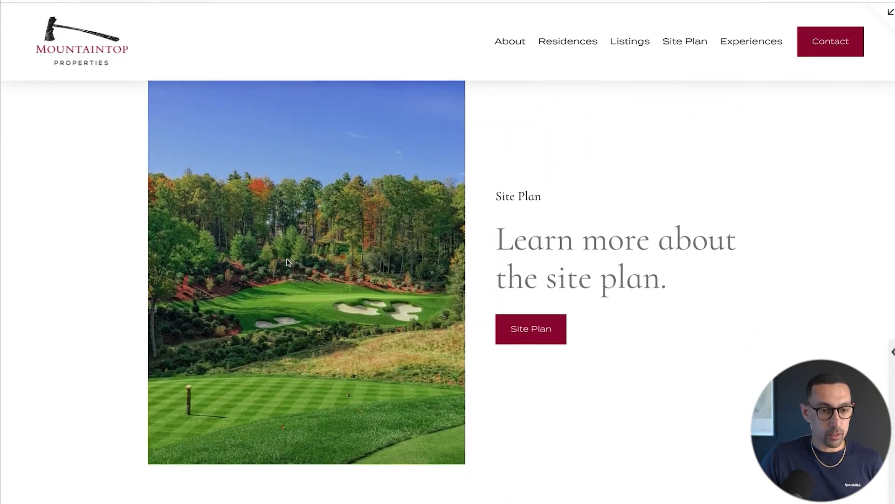
scroll(286, 262, down, 10)
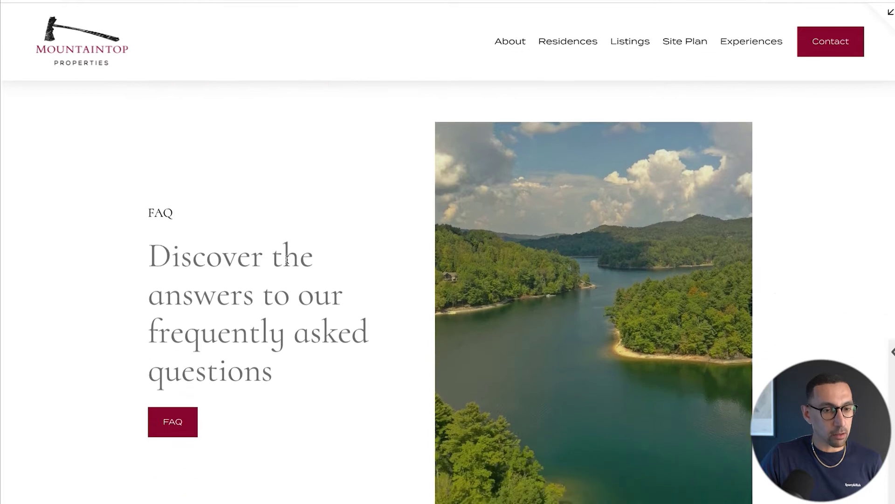
scroll(287, 259, down, 4)
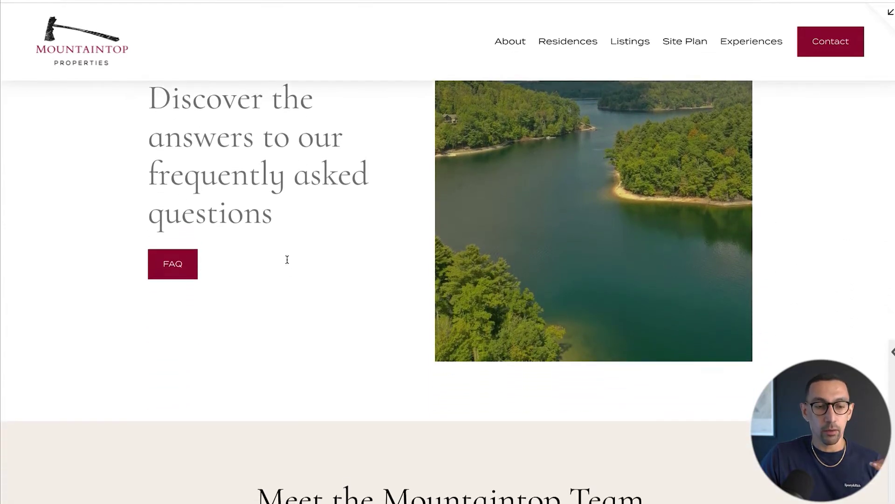
scroll(287, 259, up, 2)
scroll(287, 260, up, 10)
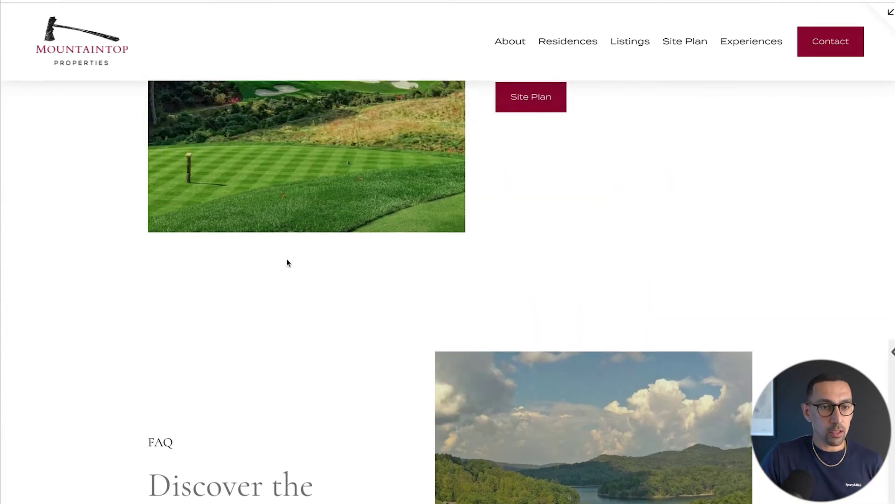
scroll(288, 262, up, 7)
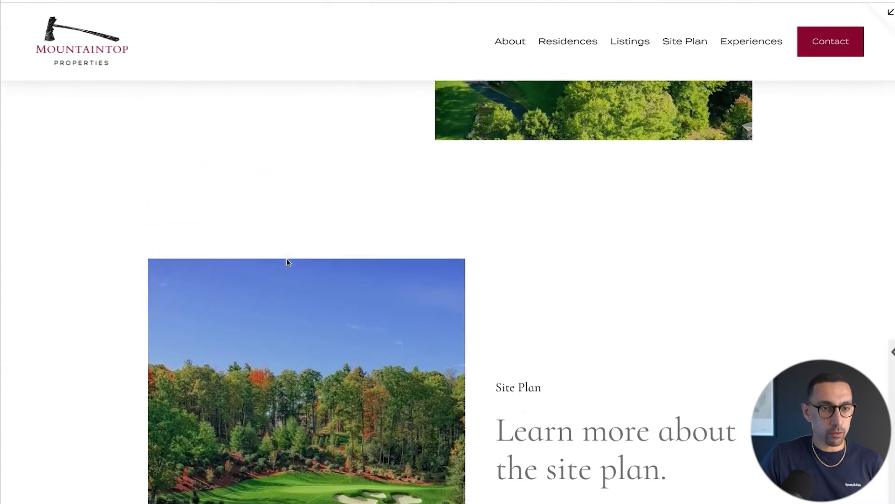
scroll(287, 263, up, 1)
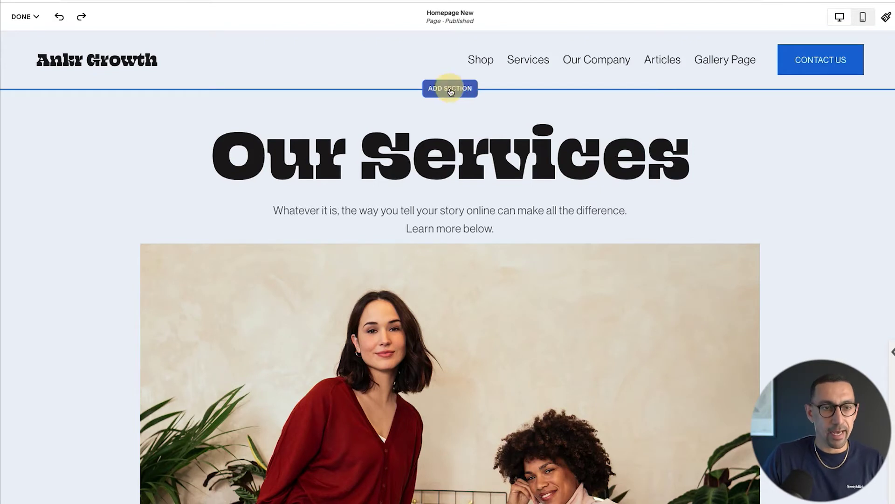
Insert a blank section above Our Services using Add Blank
click(451, 89)
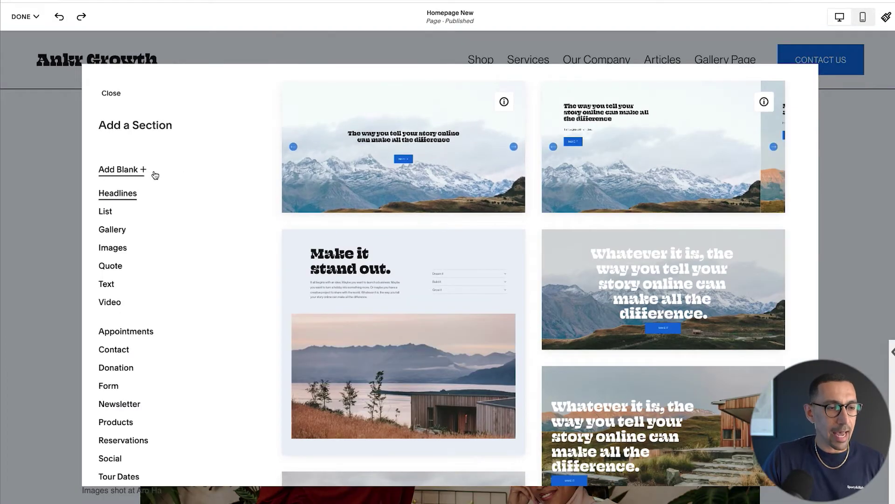
scroll(148, 289, down, 5)
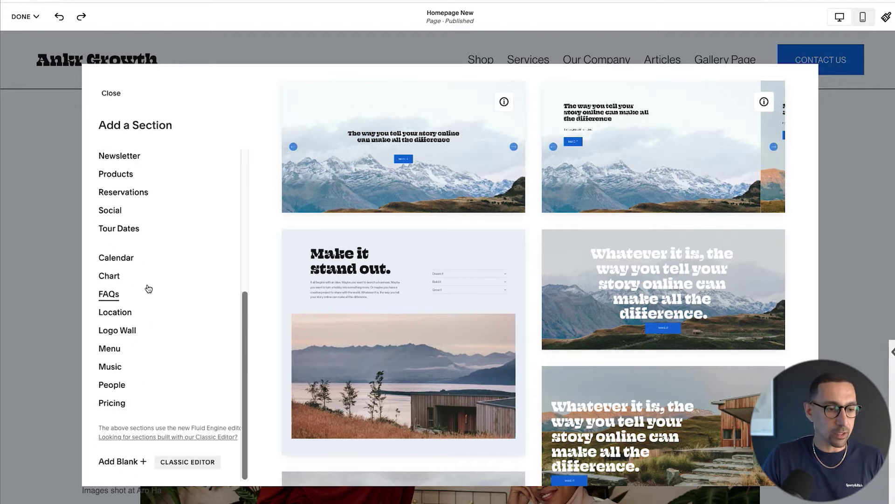
click(119, 462)
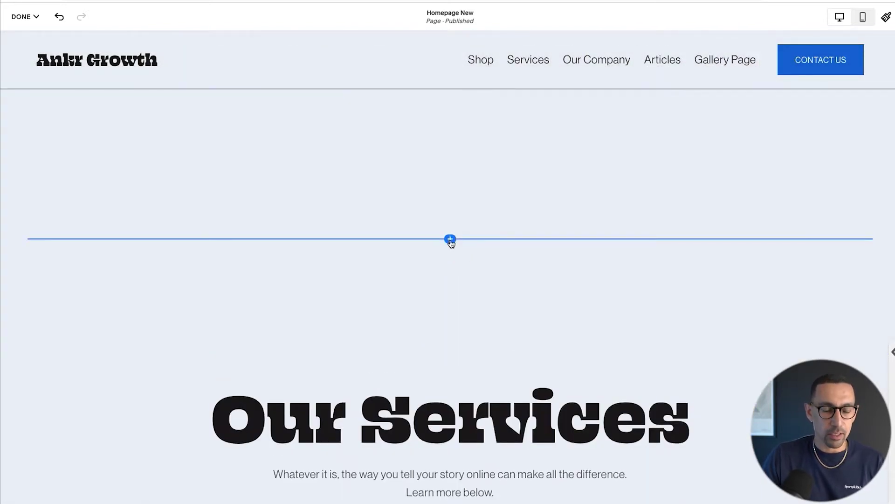
Add an image block holding an Unsplash city skyline photo to the new section
click(450, 240)
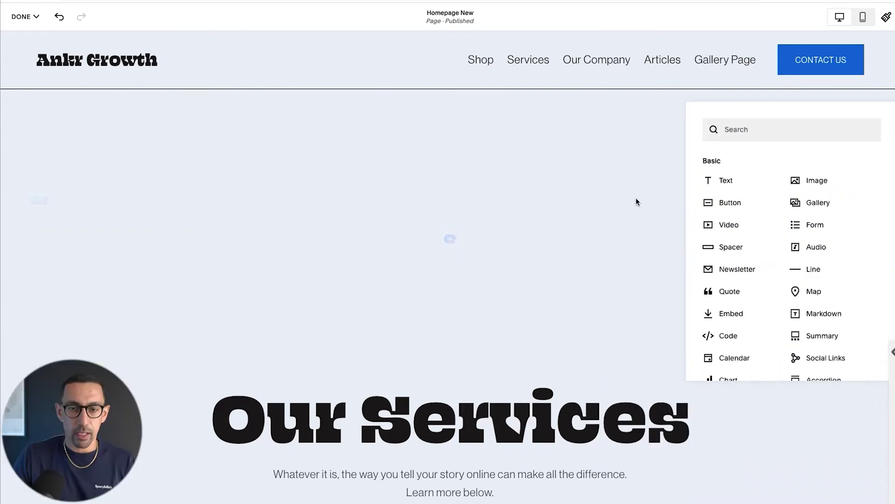
click(816, 180)
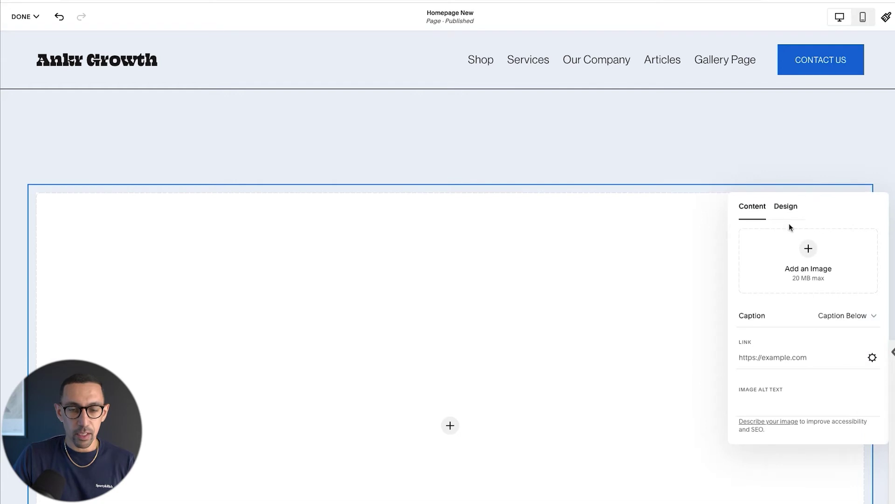
click(815, 252)
click(813, 295)
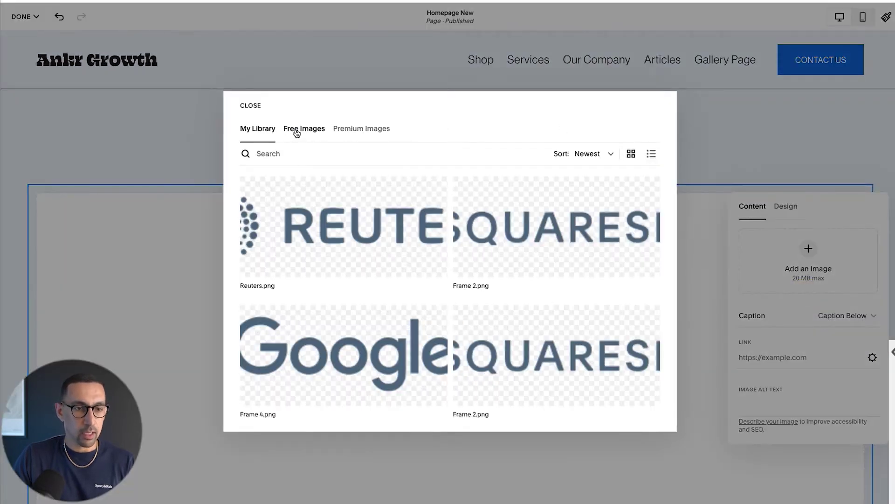
click(297, 129)
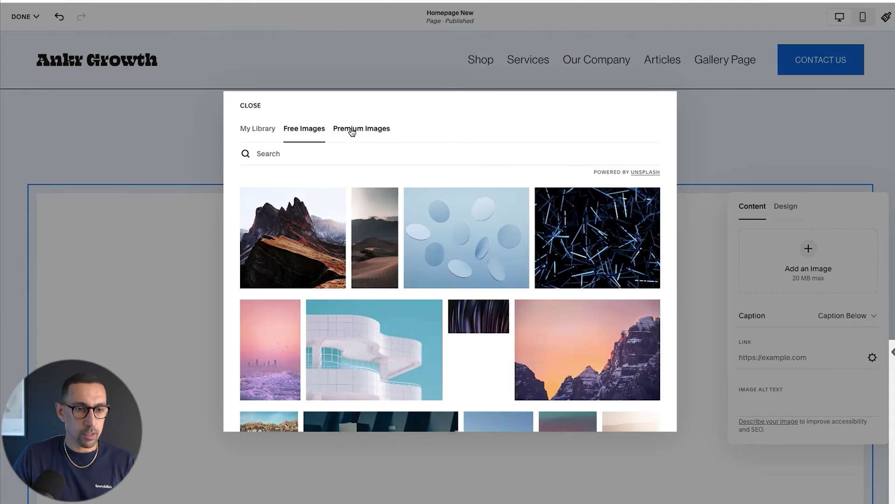
scroll(361, 312, down, 5)
scroll(364, 310, up, 1)
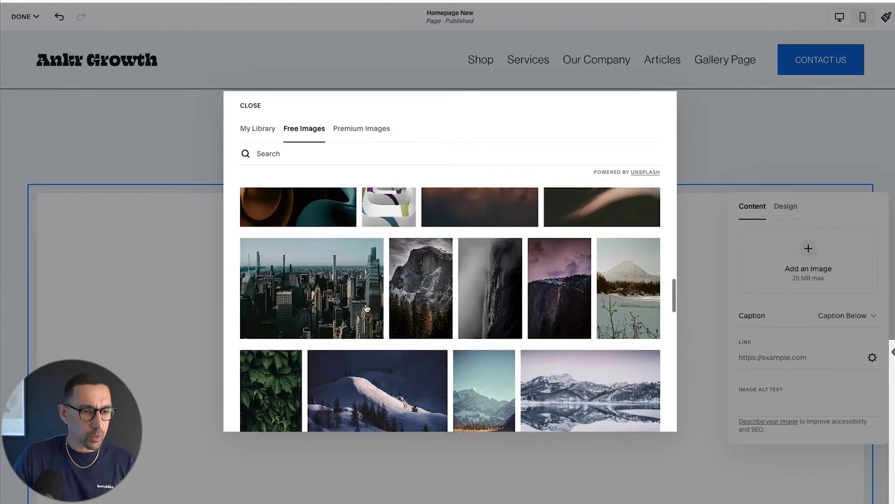
click(295, 294)
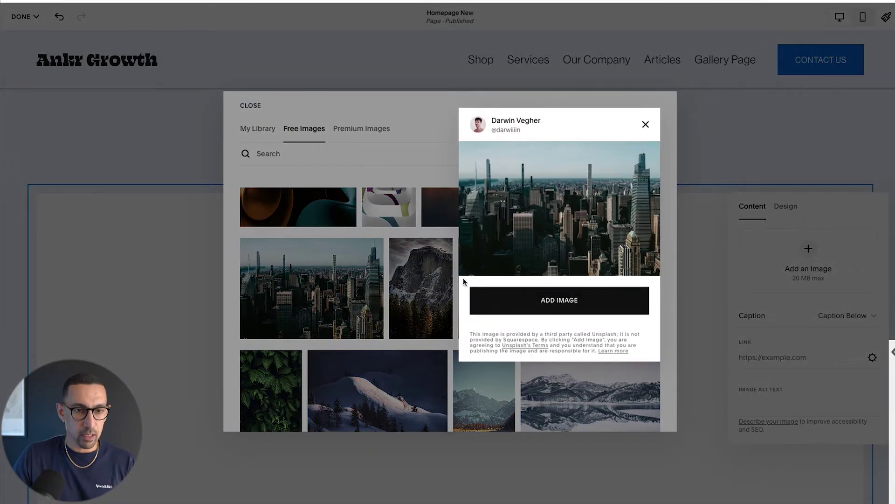
click(563, 303)
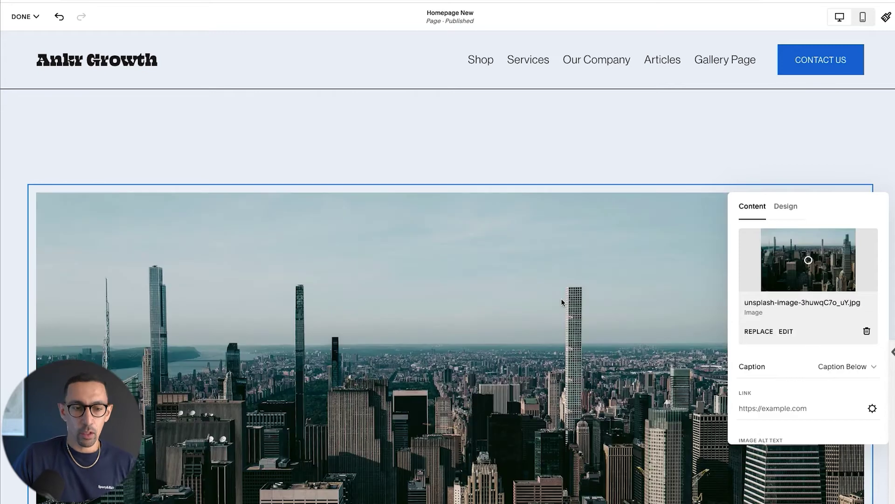
Switch the image block's design layout to Card
scroll(561, 302, down, 3)
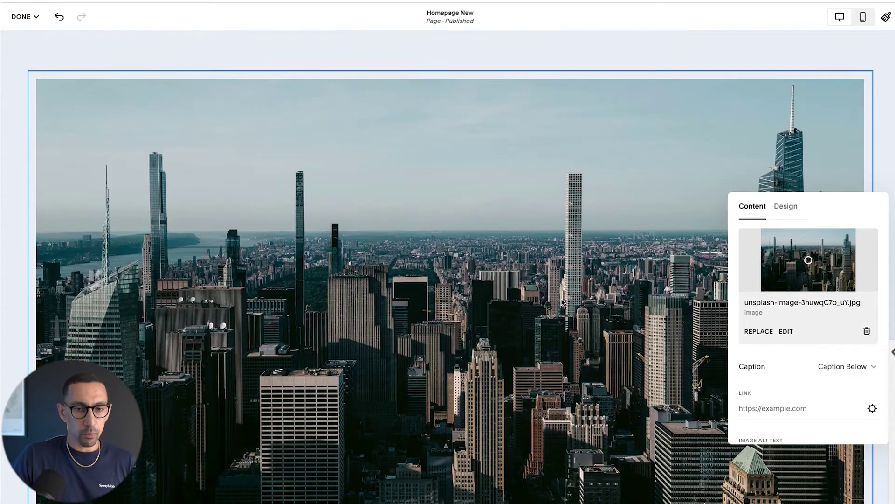
click(787, 209)
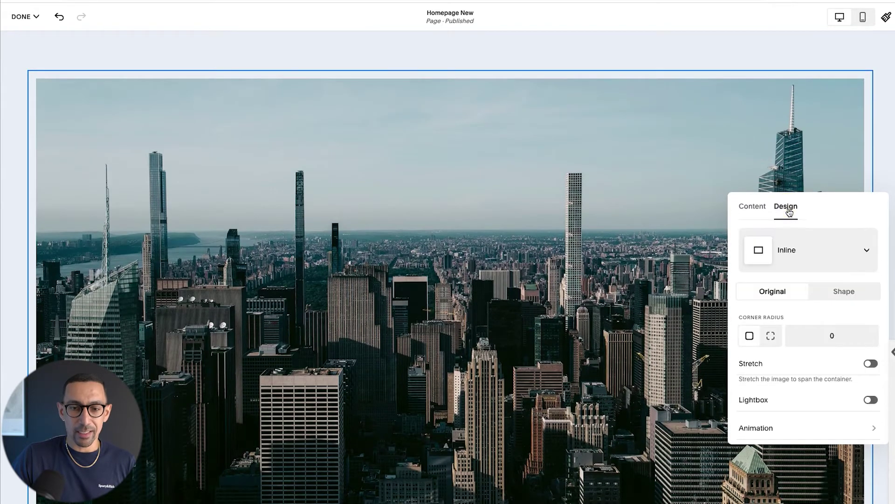
click(826, 256)
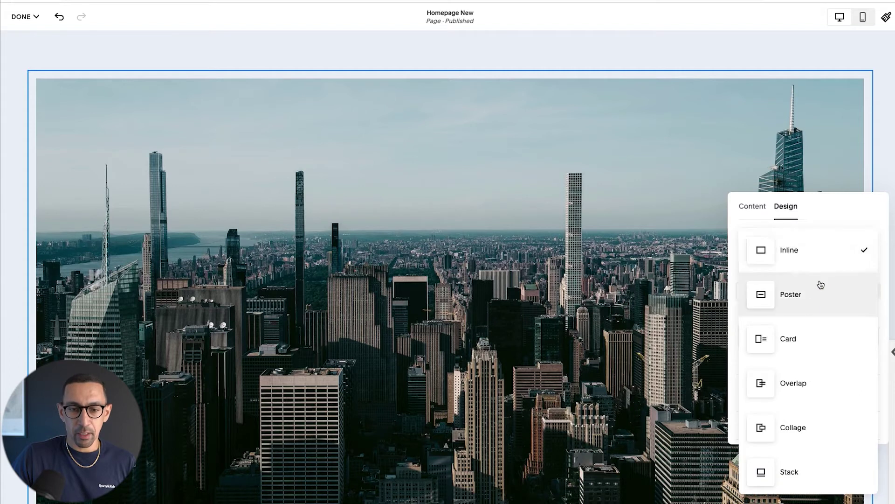
click(802, 336)
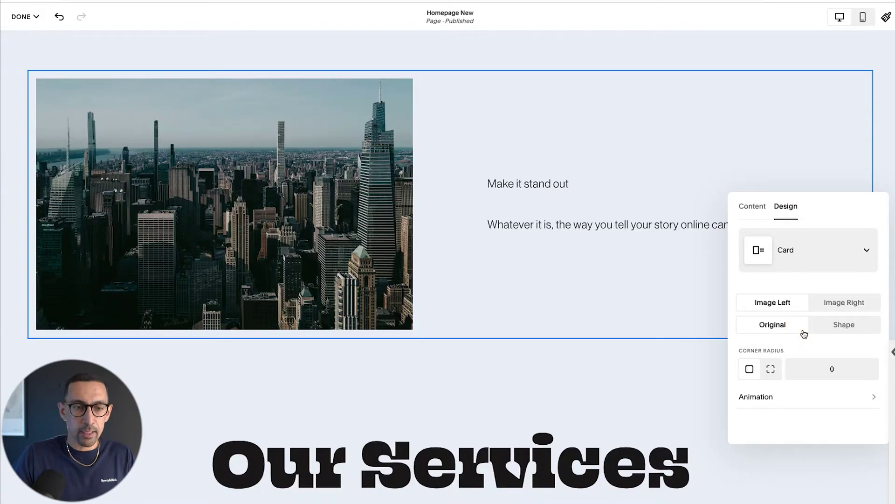
Replace the 'Make it stand out' title with 'EXPERIENCES' in bold
click(544, 183)
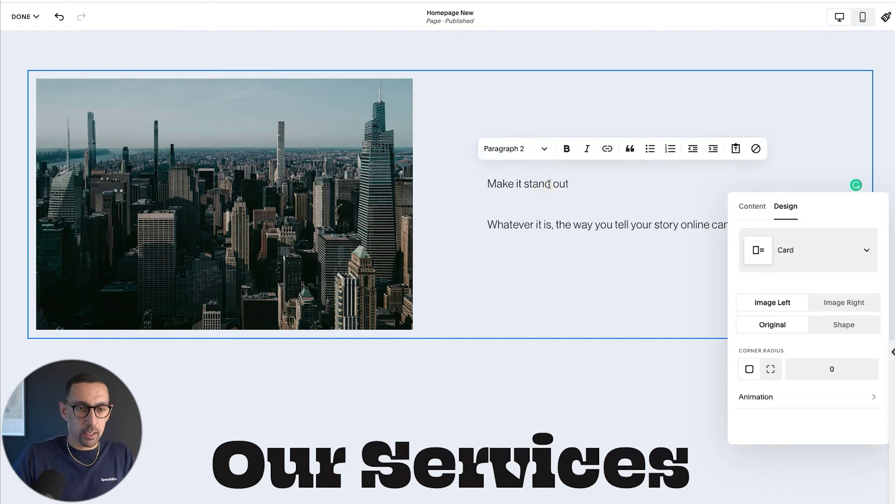
triple_click(549, 183)
text(Experiences)
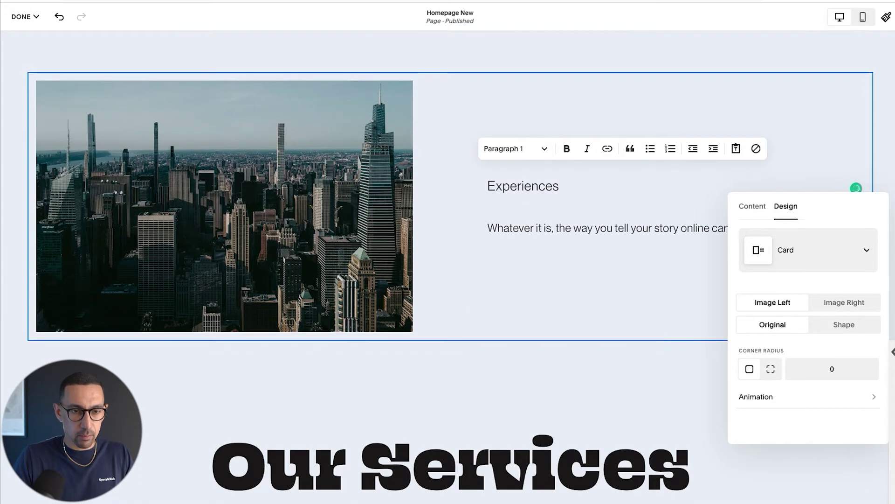
key(ctrl+a)
key(BackSpace)
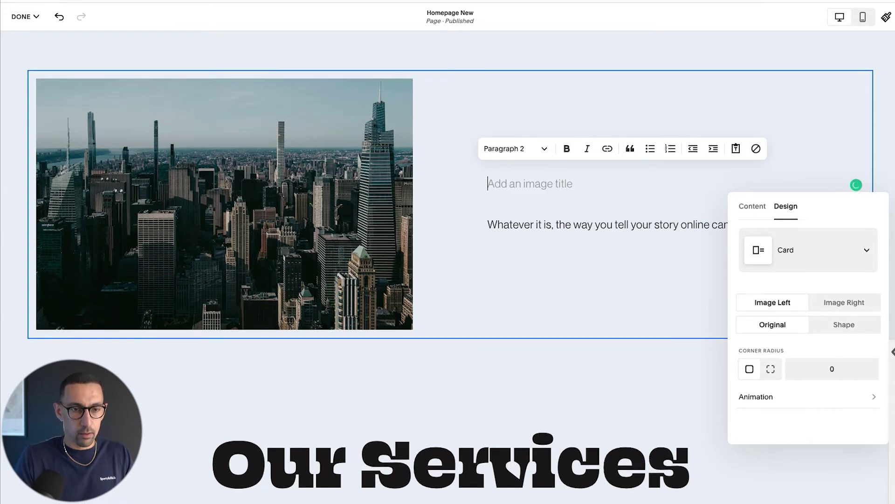
text(EXPERIENCES)
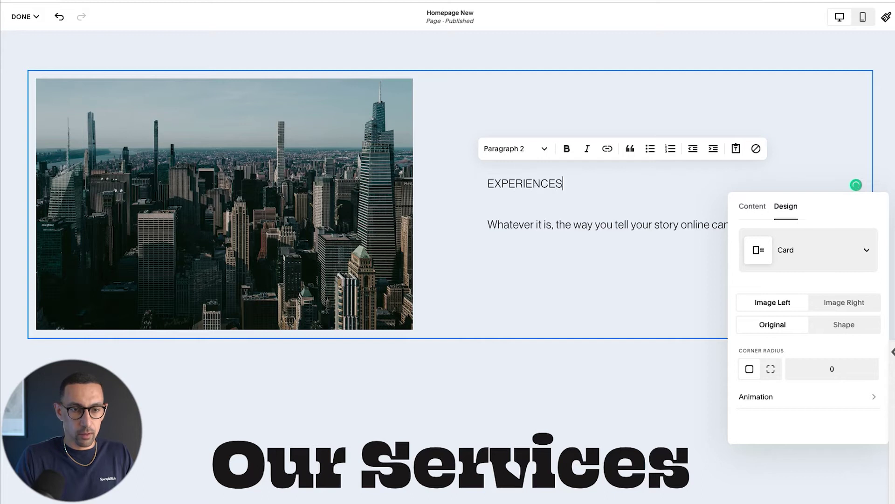
key(ctrl+a)
key(ctrl+b)
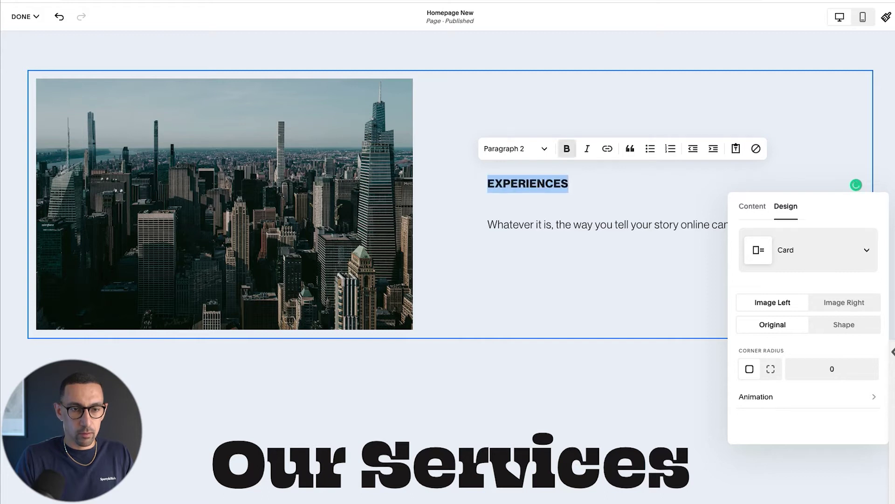
triple_click(565, 228)
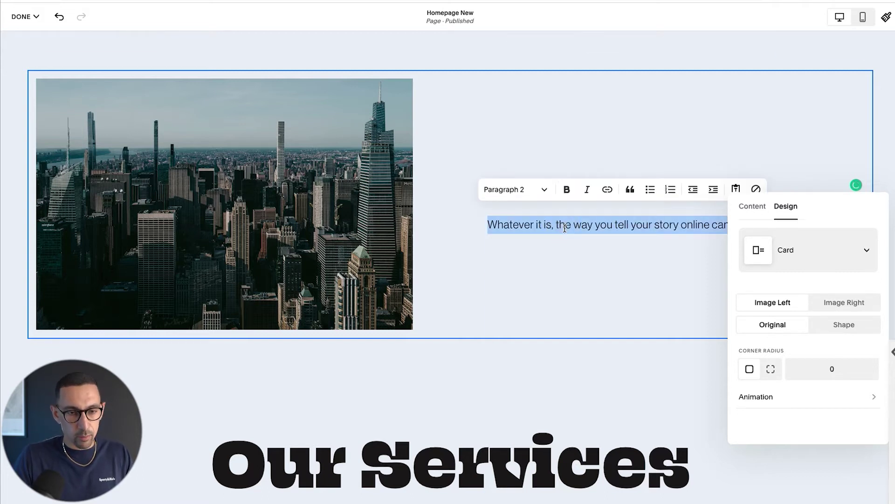
Make the description a Heading 3 reading 'Tell your story online and explode!'
key(ctrl+alt+3)
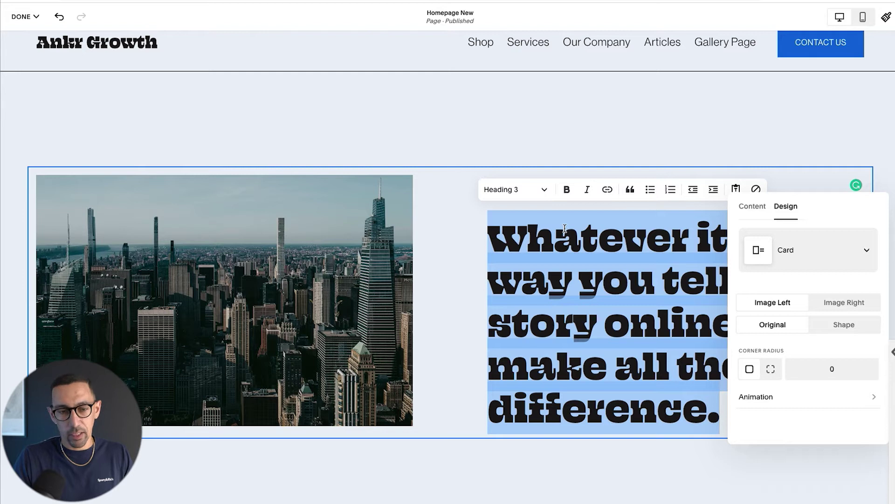
click(565, 229)
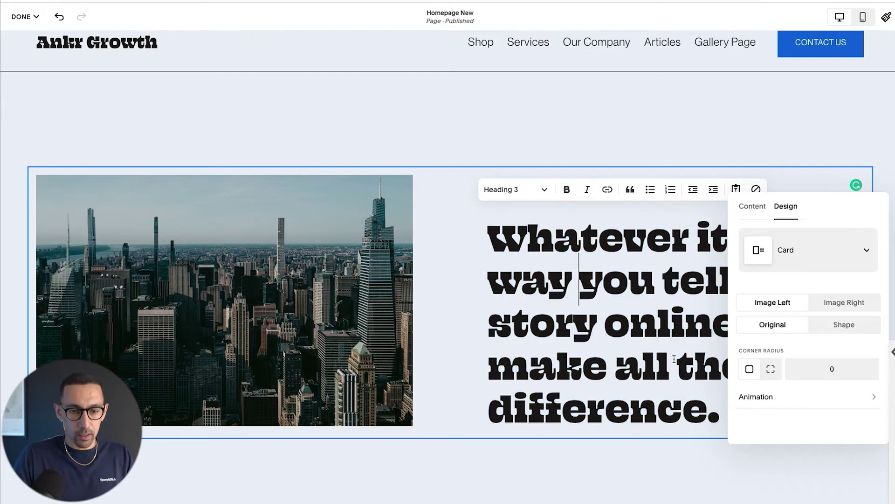
double_click(700, 382)
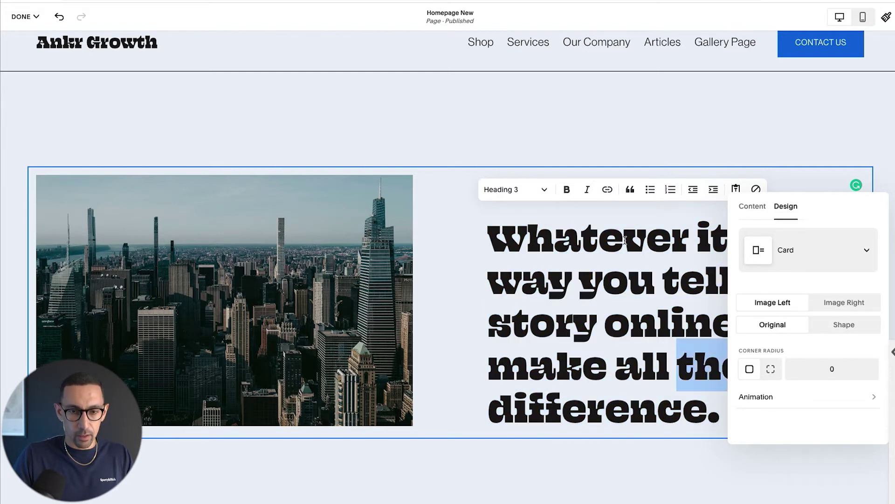
drag(845, 202, 270, 196)
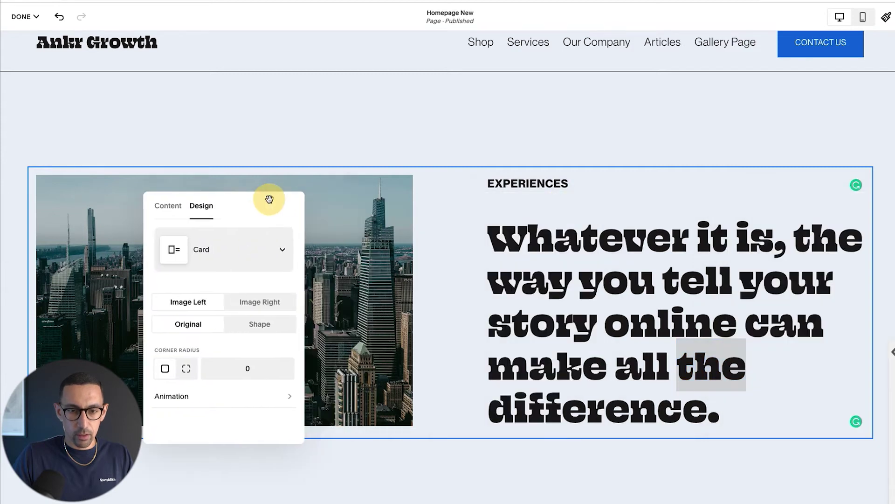
click(769, 322)
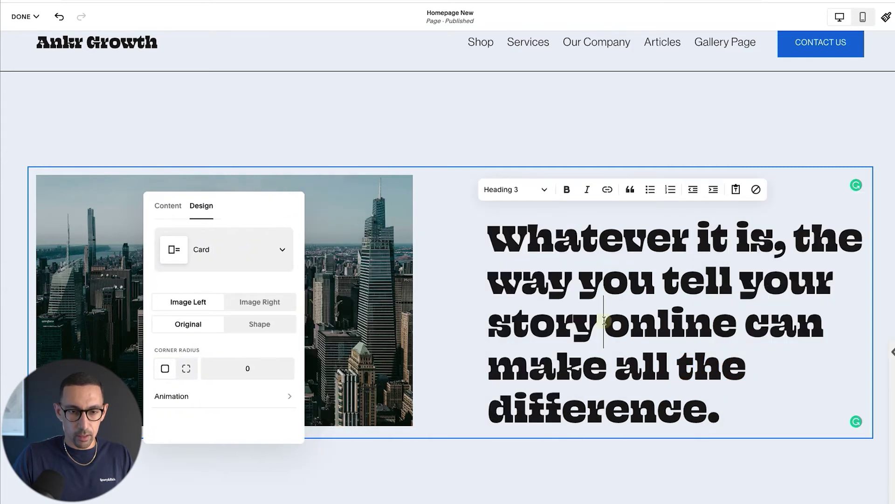
drag(604, 321, 471, 242)
text(Tell your story online and explode!)
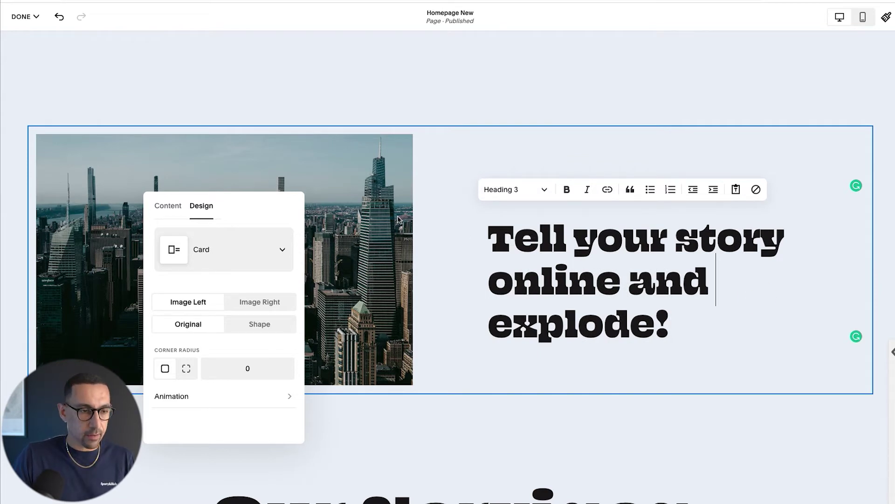
drag(256, 204, 688, 180)
Give the image a button labelled 'Experiences' linking to the Services page
click(596, 182)
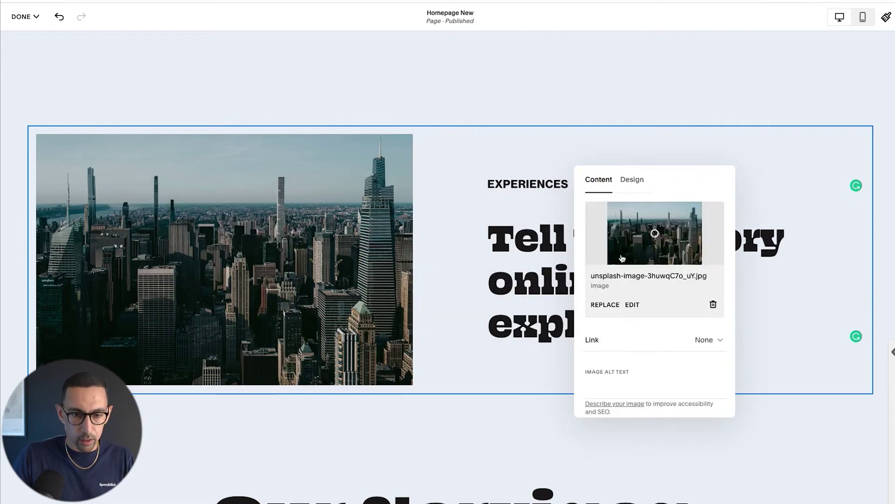
scroll(620, 293, down, 2)
click(710, 269)
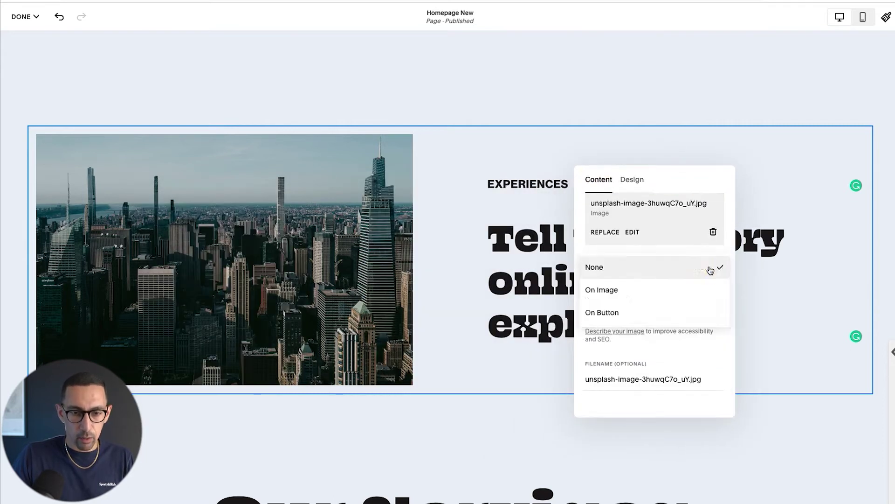
click(633, 309)
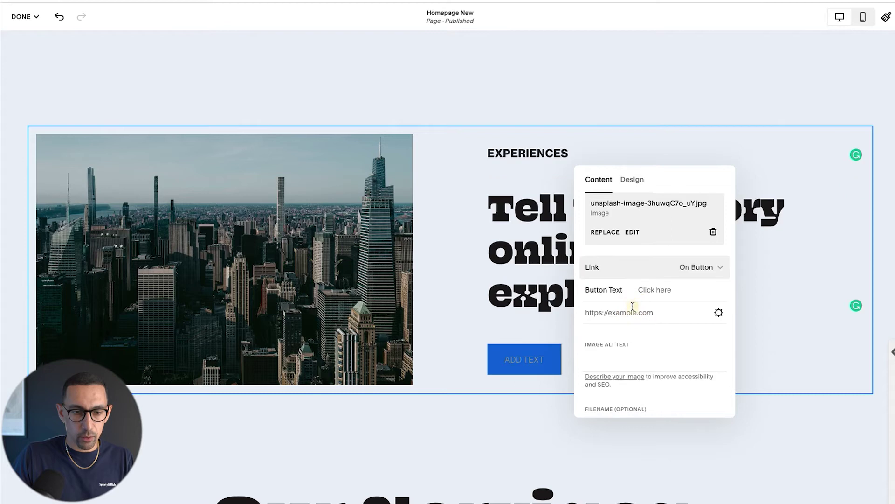
click(658, 291)
text(Experiences)
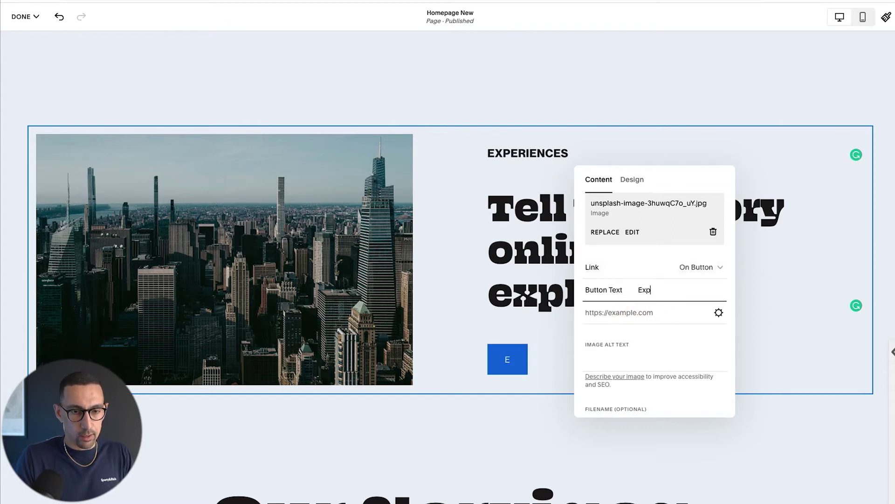
click(656, 314)
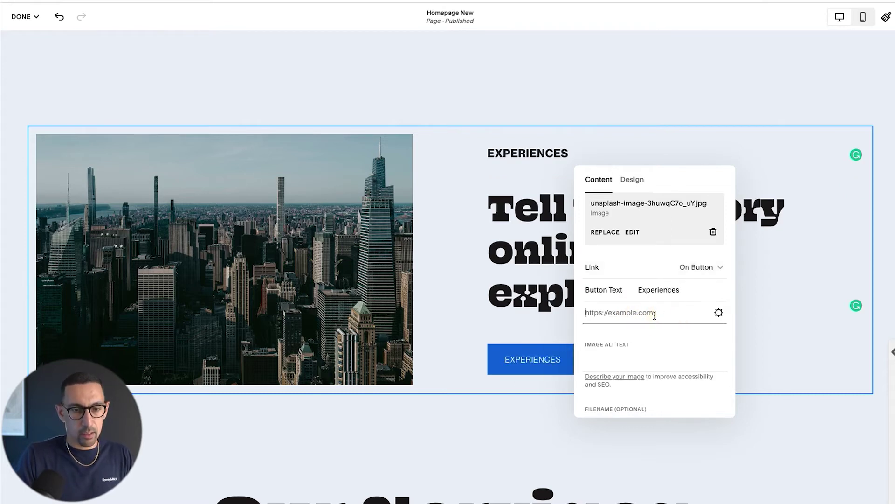
text(/)
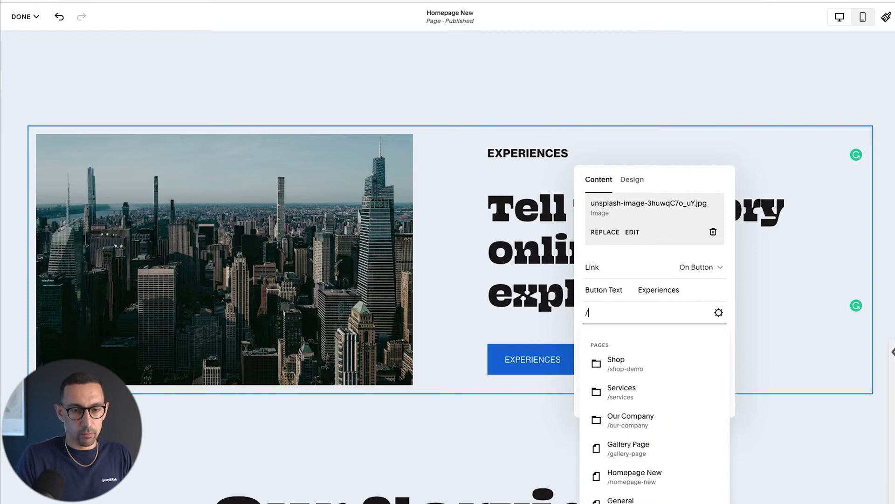
click(632, 389)
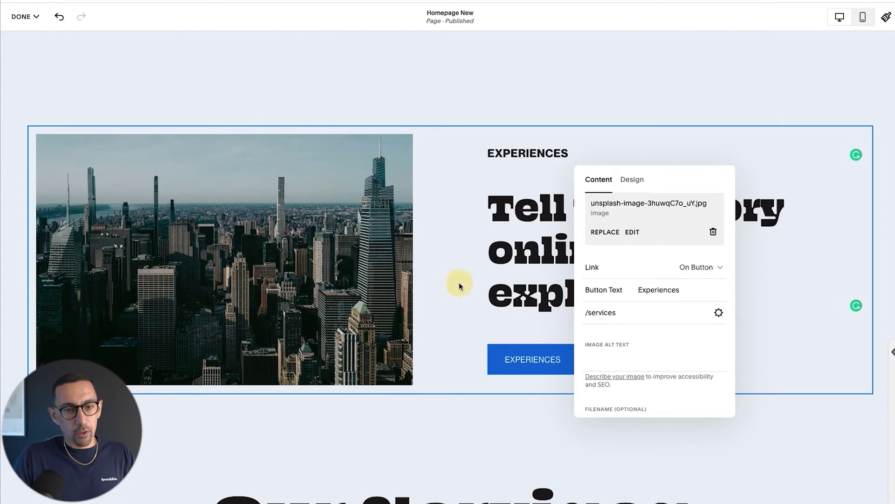
click(716, 96)
click(536, 66)
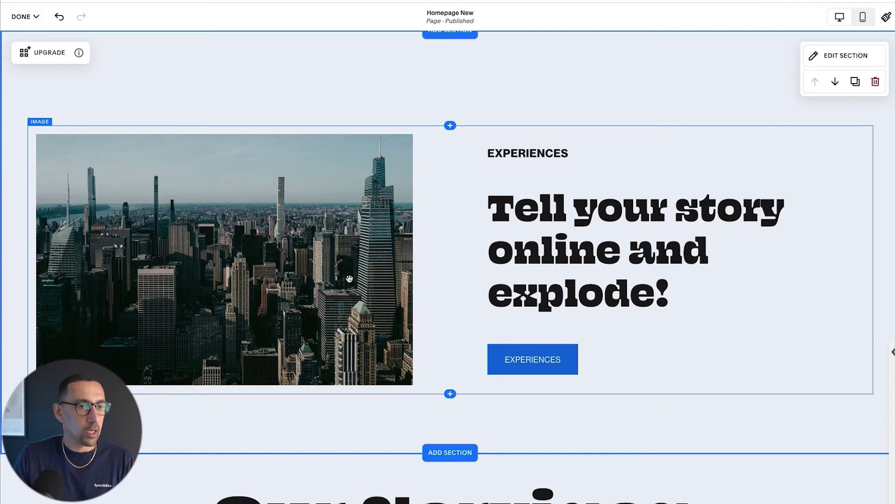
Open the skyline photo in the image editor on its crop ratio options
click(305, 255)
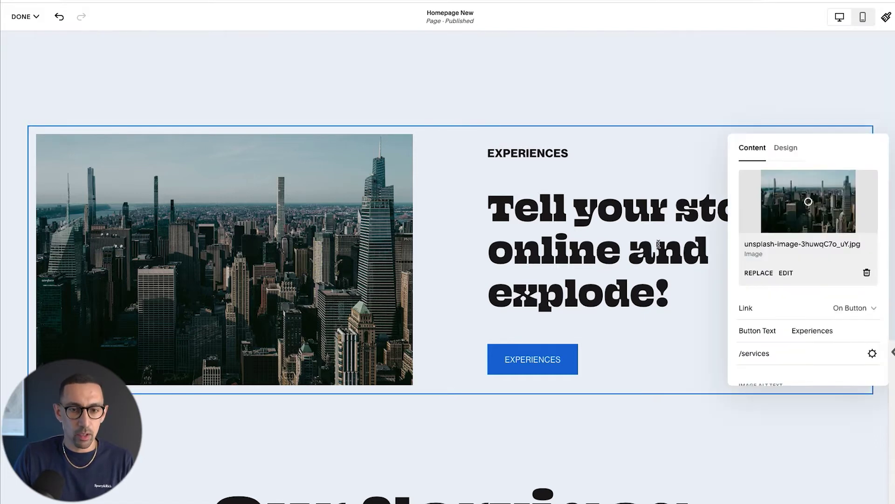
click(785, 273)
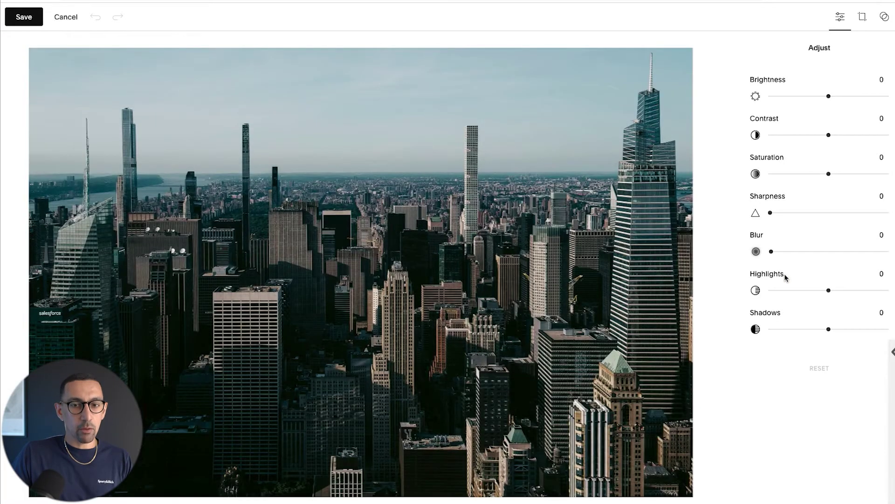
click(863, 18)
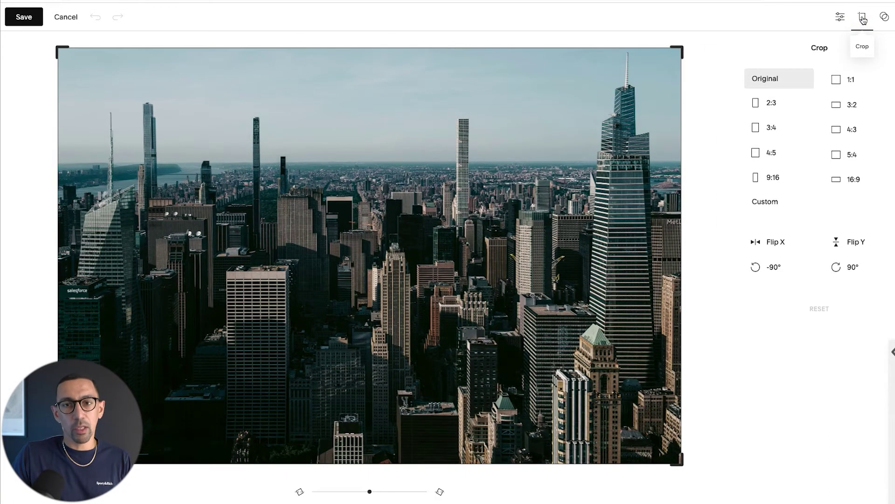
click(840, 17)
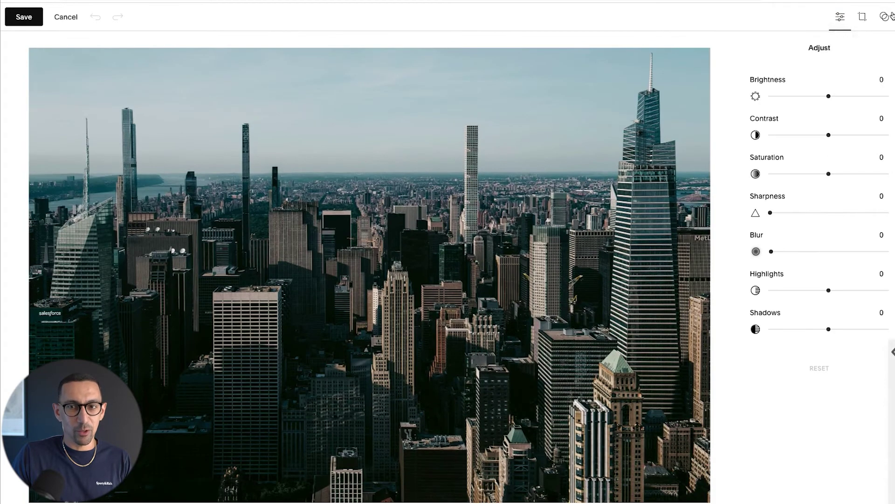
click(890, 17)
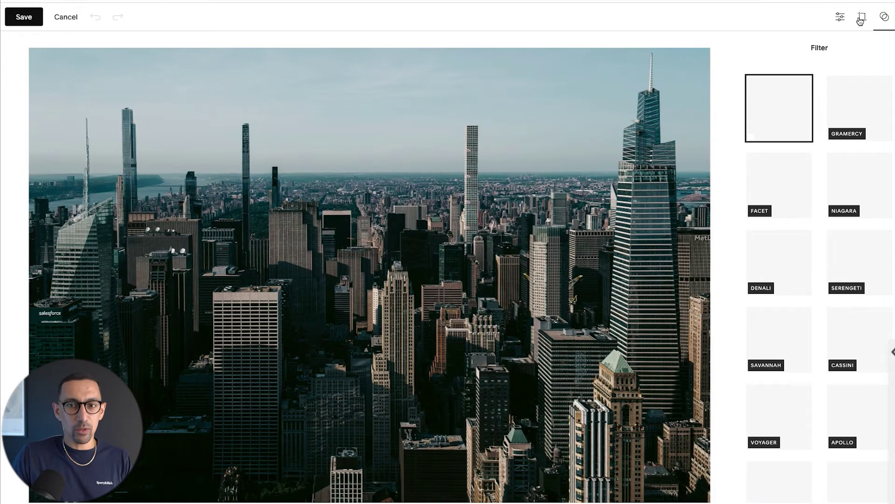
click(861, 19)
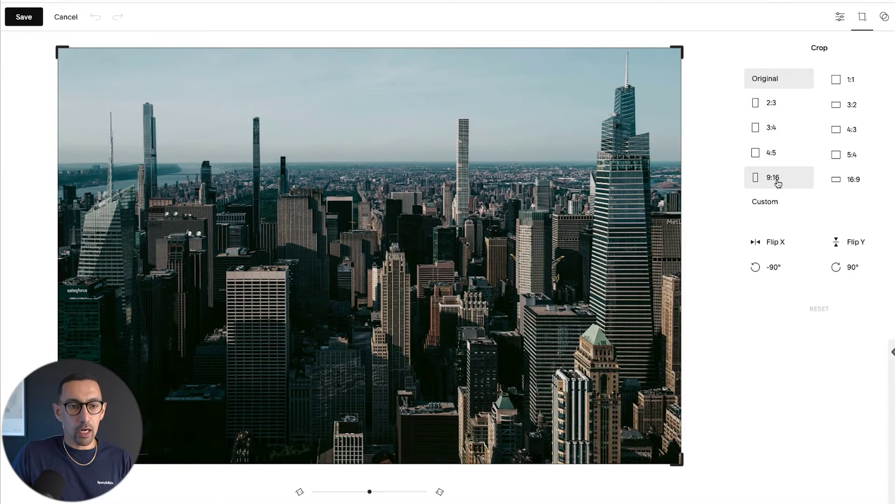
Crop the skyline photo to a 4:5 portrait frame, reposition it, and save
click(778, 183)
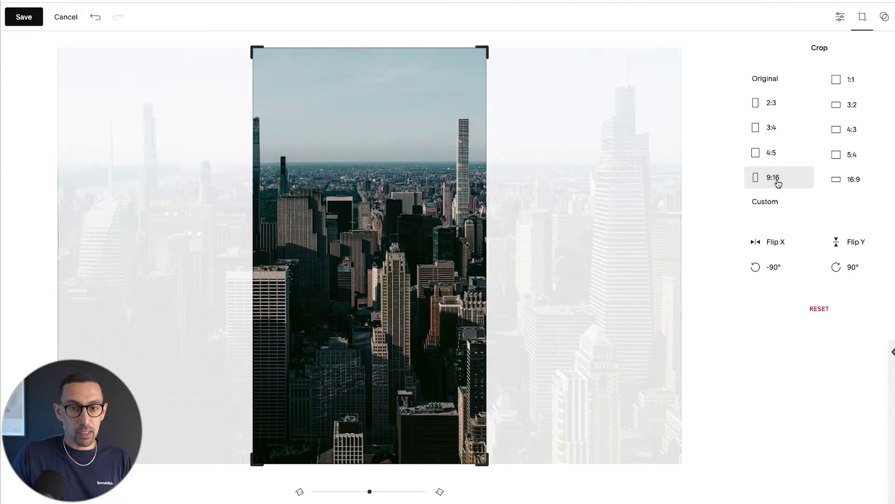
click(778, 158)
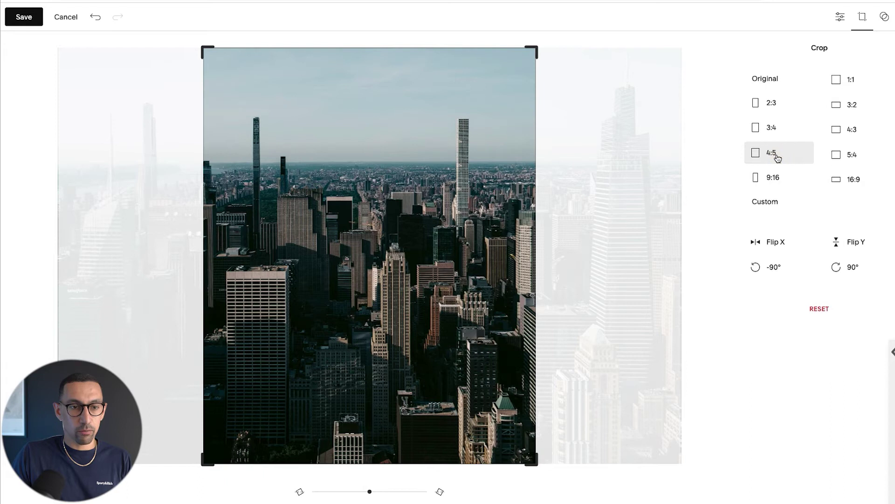
click(778, 131)
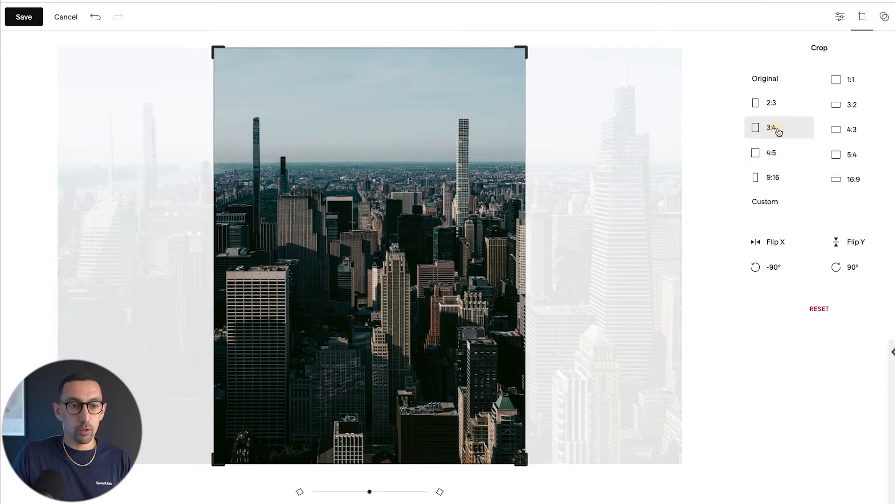
click(780, 154)
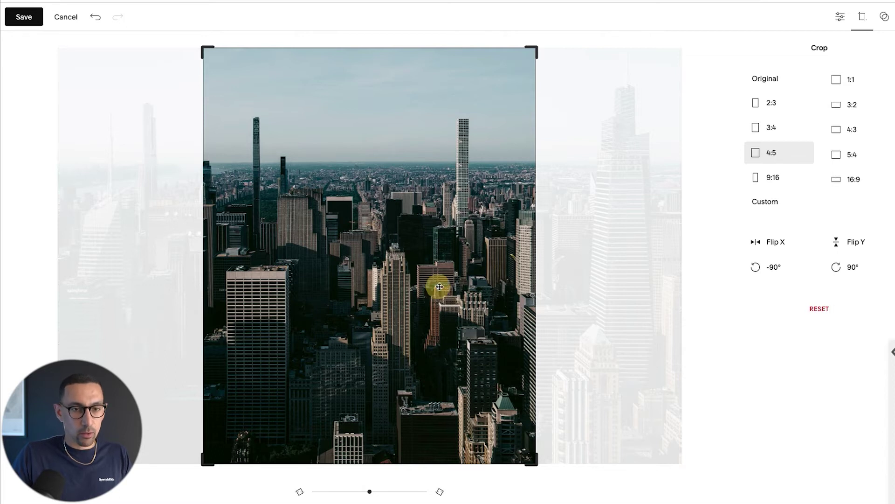
drag(430, 290, 408, 288)
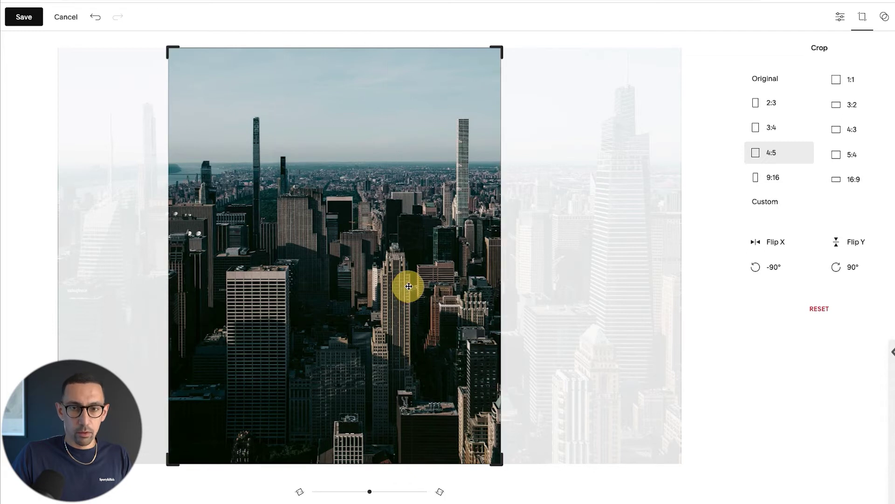
click(23, 17)
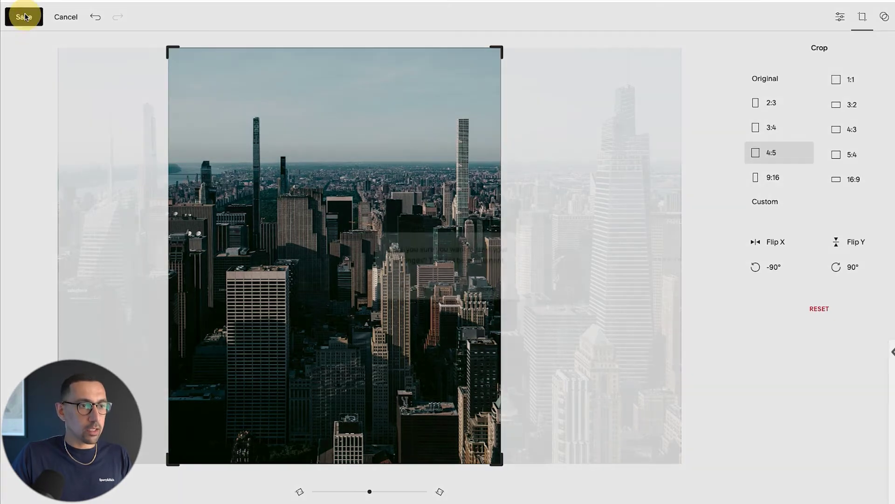
Confirm the permanent crop, then save the page edits and leave the editor
click(505, 286)
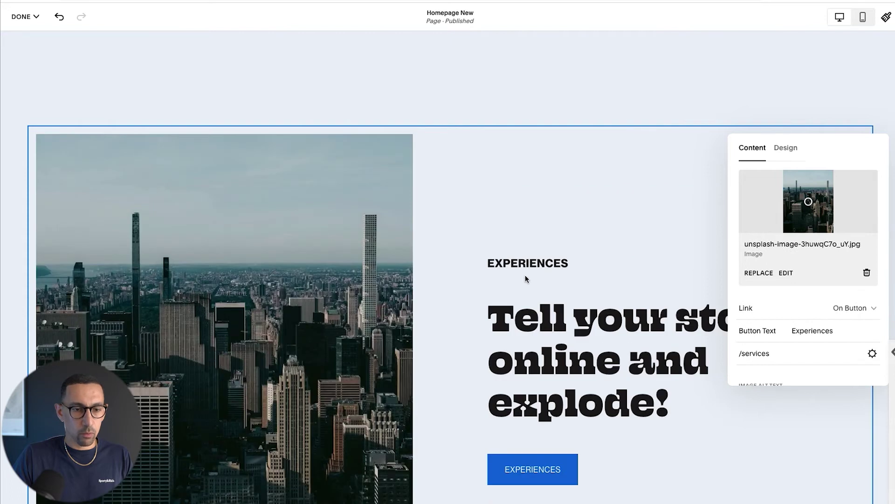
scroll(641, 228, down, 3)
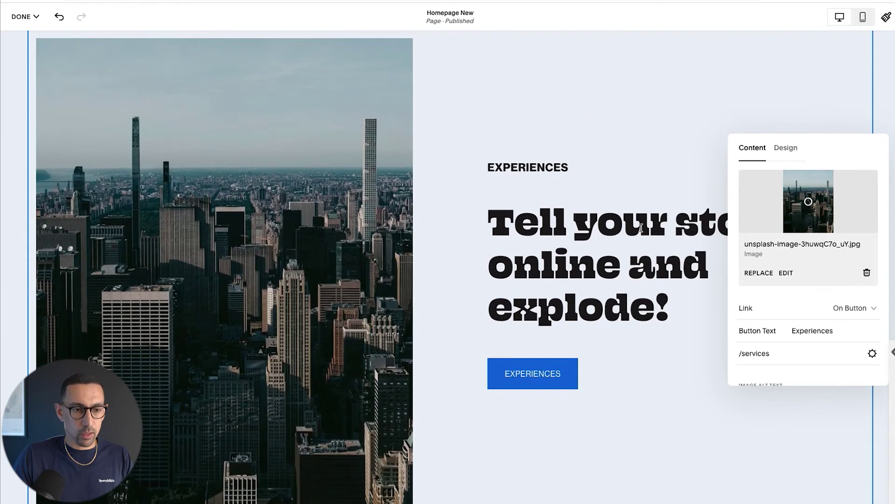
scroll(641, 229, up, 1)
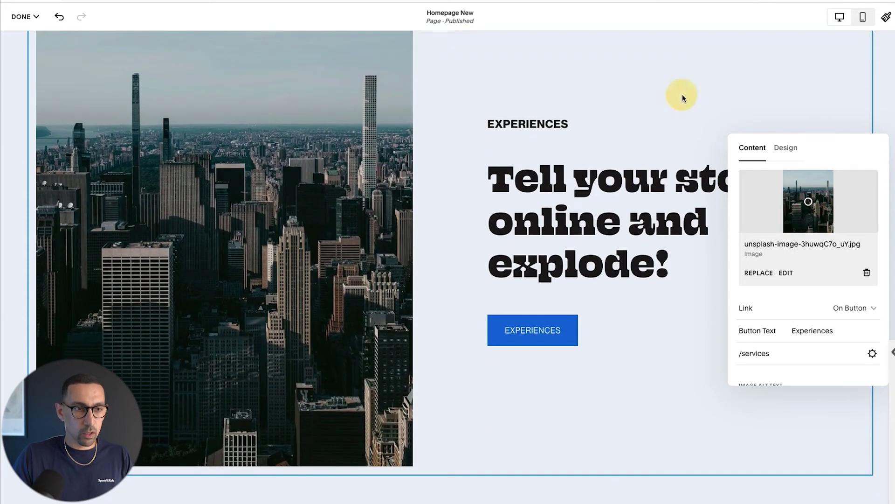
click(19, 17)
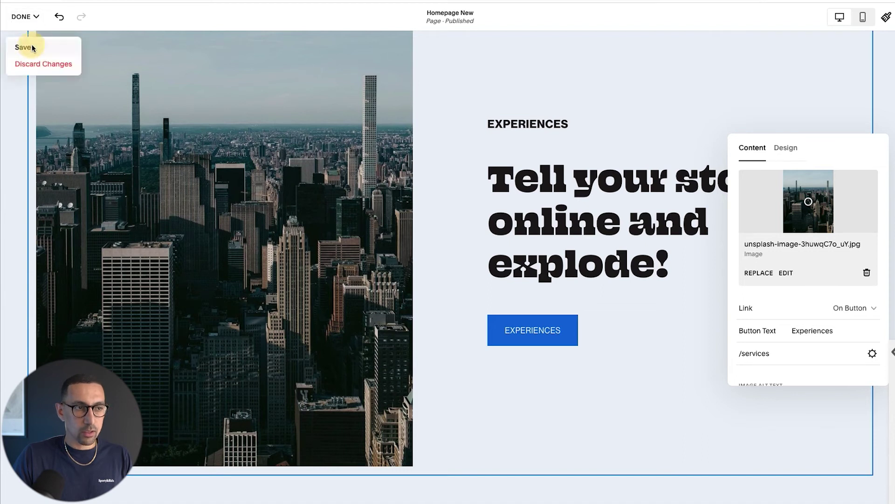
click(26, 44)
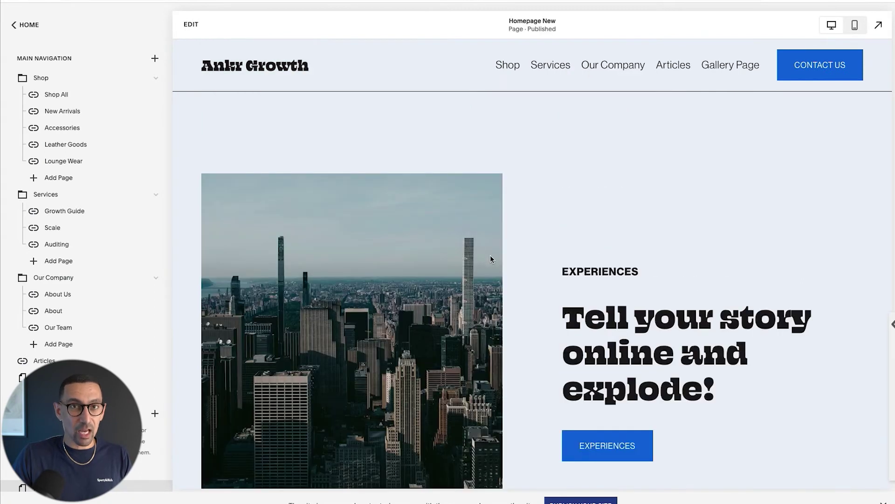
Preview the saved skyline section, then re-enter editing on Homepage New
scroll(500, 262, down, 2)
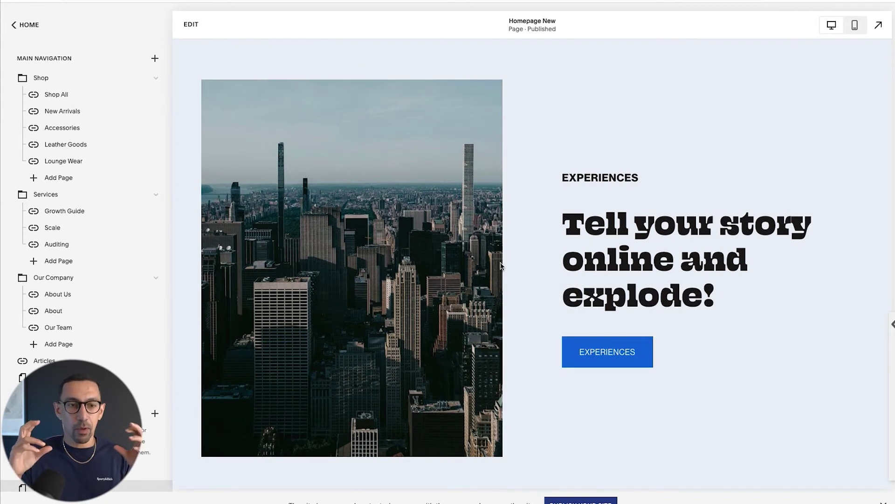
scroll(502, 265, down, 2)
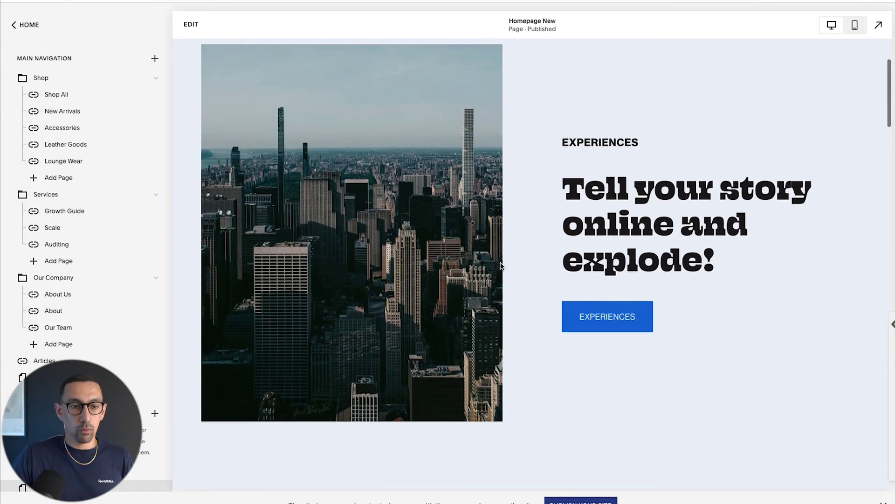
scroll(502, 266, up, 1)
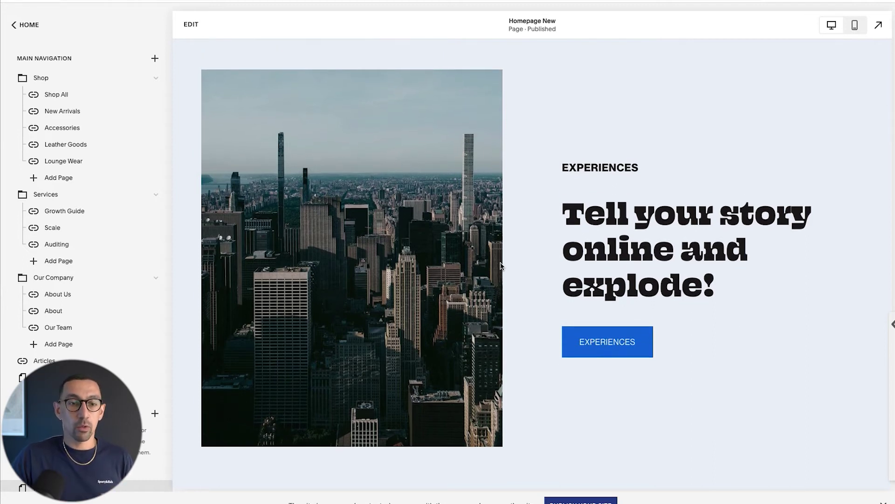
double_click(649, 228)
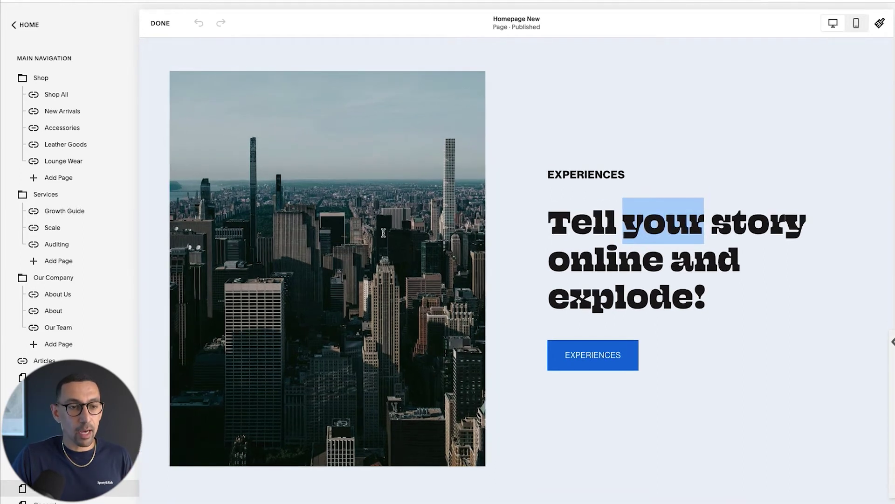
scroll(392, 231, down, 5)
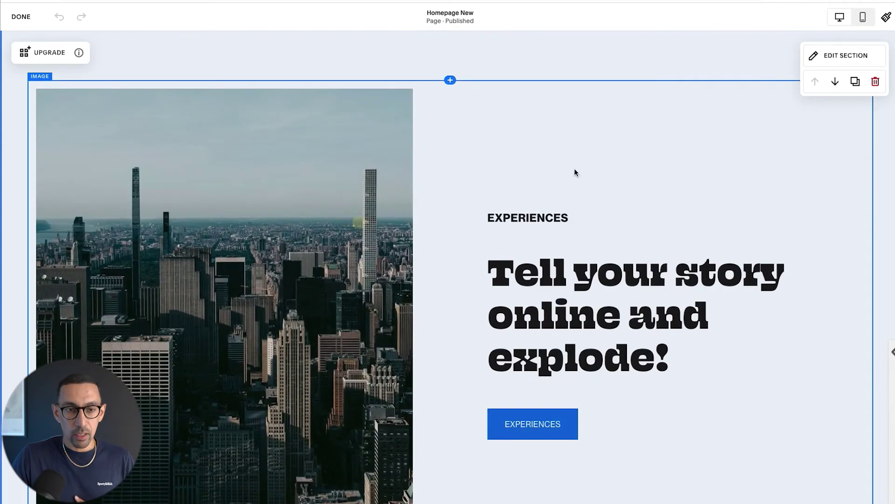
Round the skyline image block's corners with a corner radius of 30
click(575, 172)
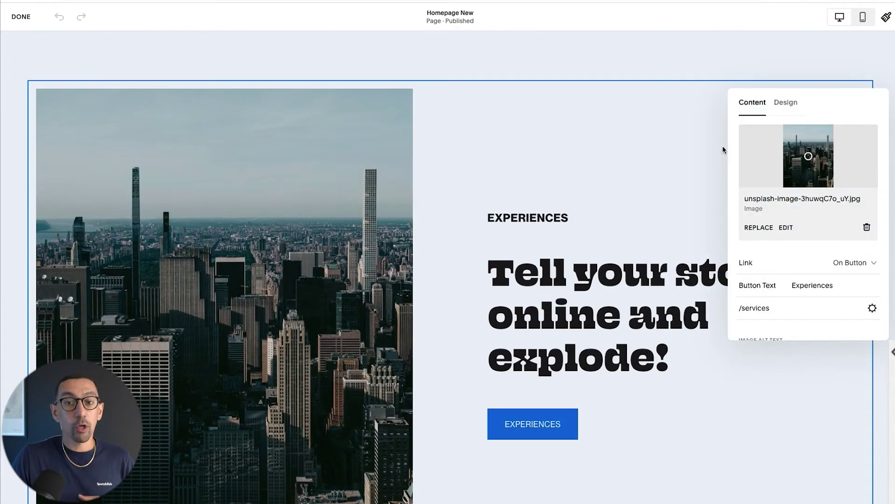
click(786, 103)
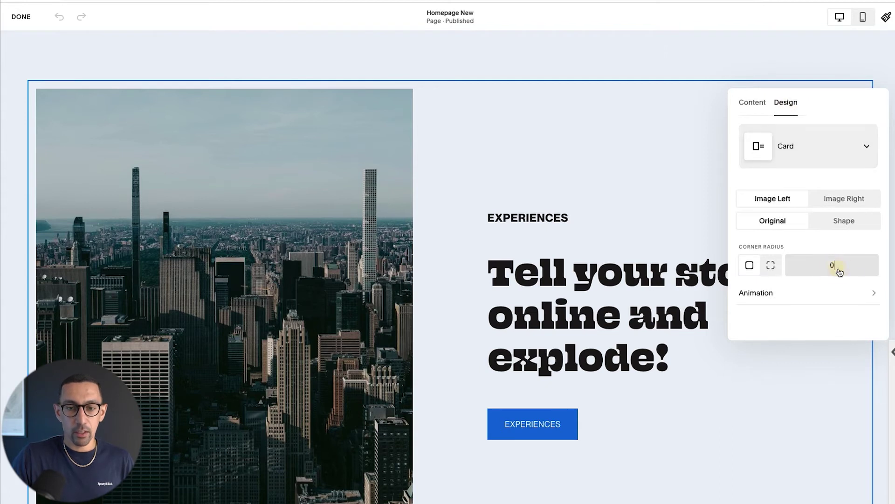
text(30)
key(Tab)
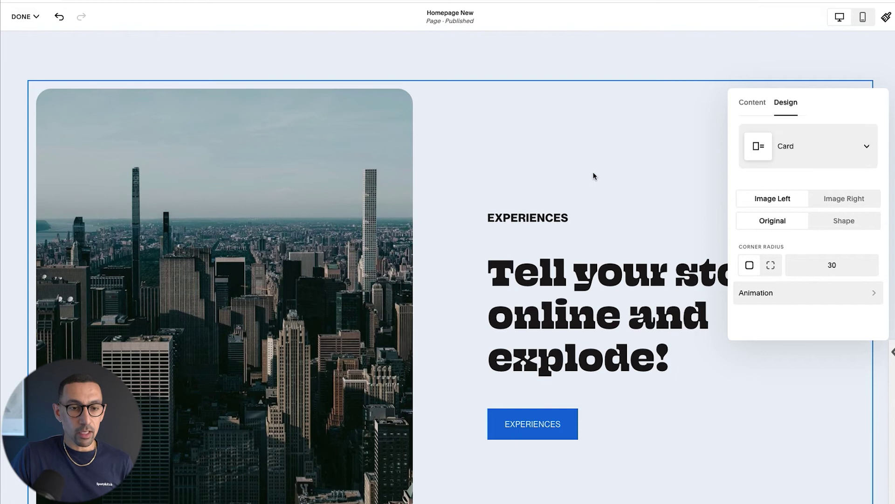
Set the Experiences section's content width to M after briefly trying S
click(883, 62)
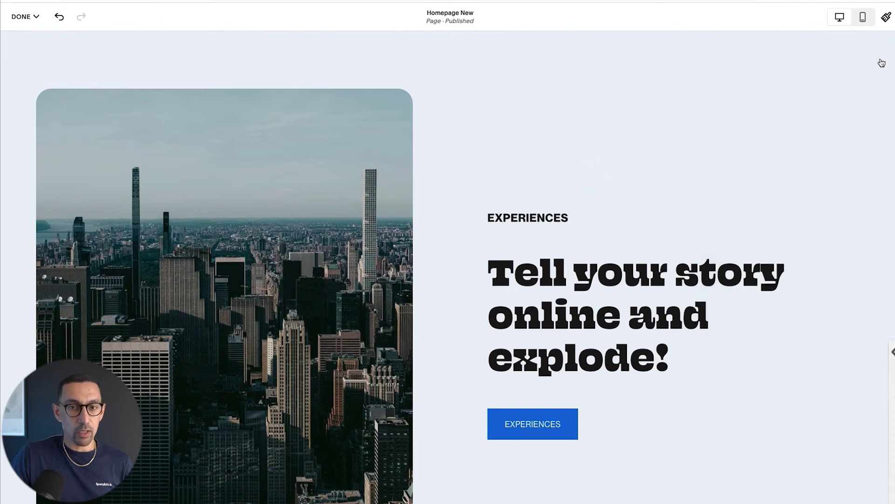
click(856, 58)
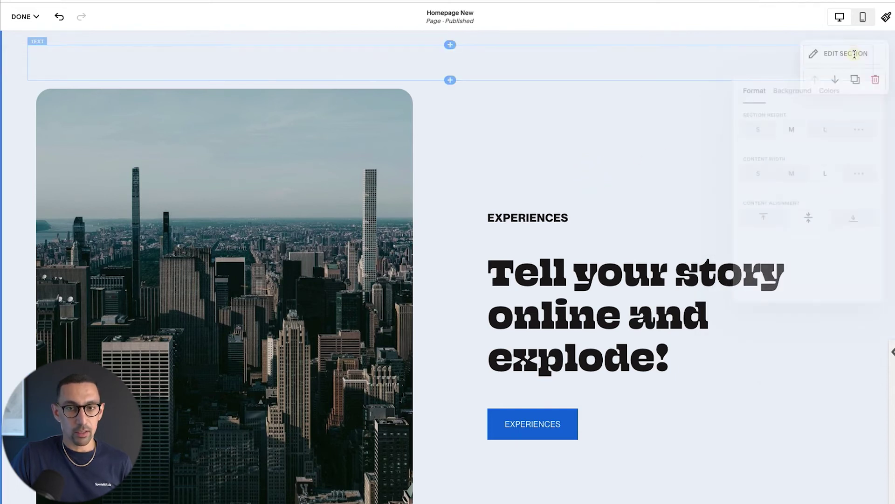
click(791, 175)
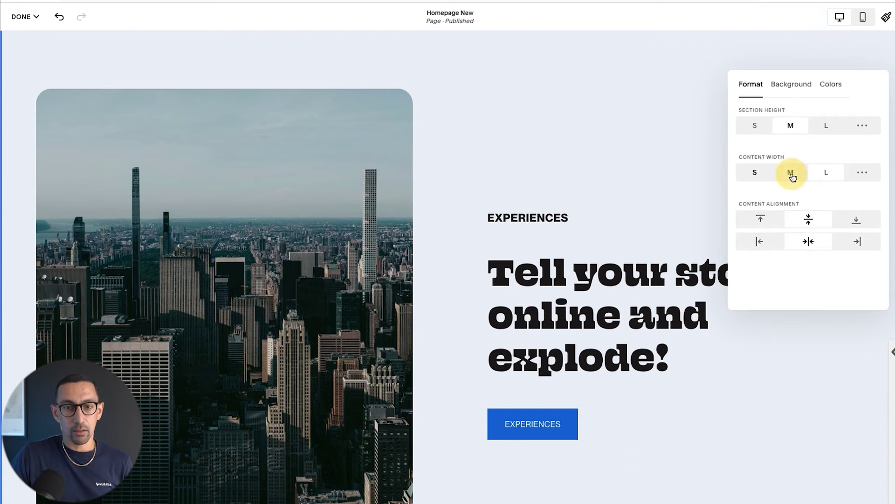
click(749, 173)
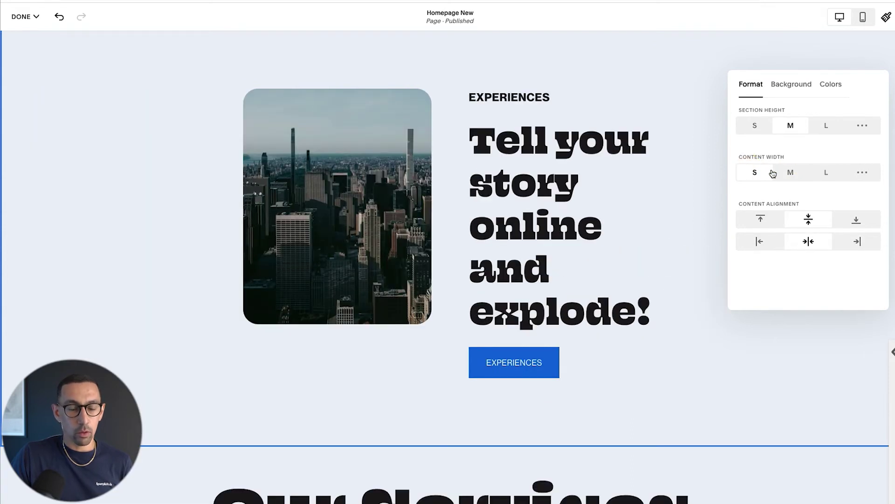
click(789, 173)
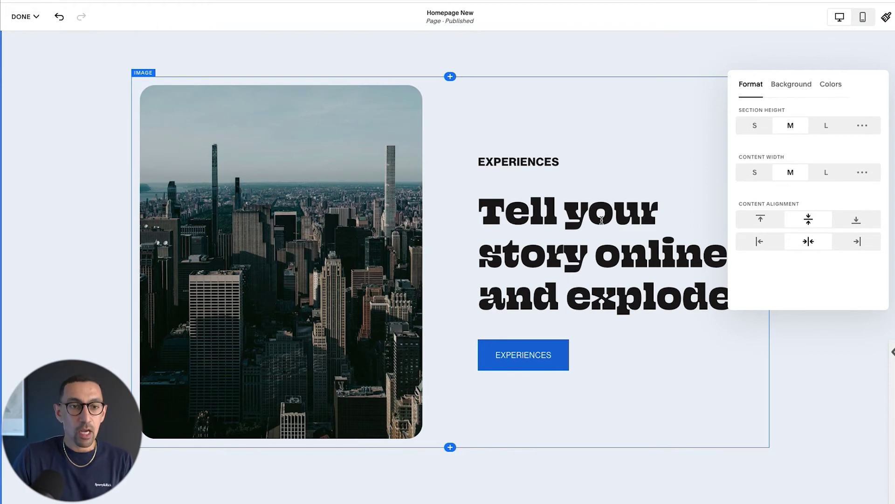
scroll(602, 220, up, 3)
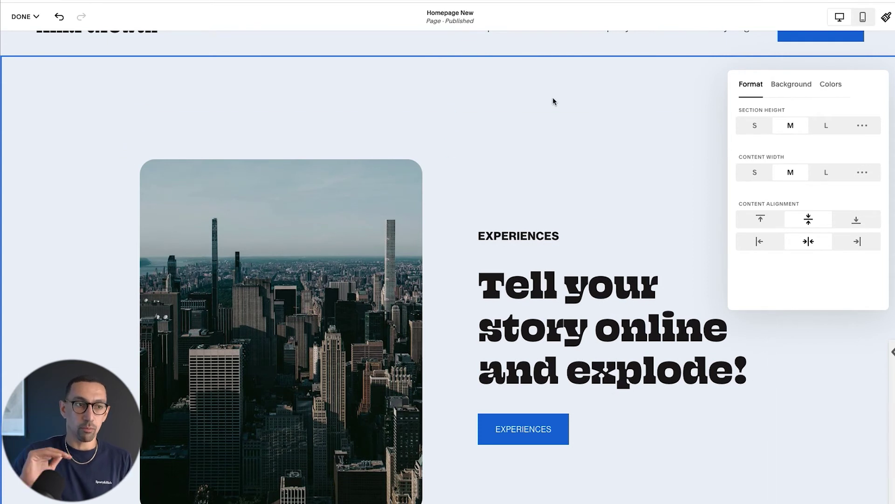
mouse_move(450, 151)
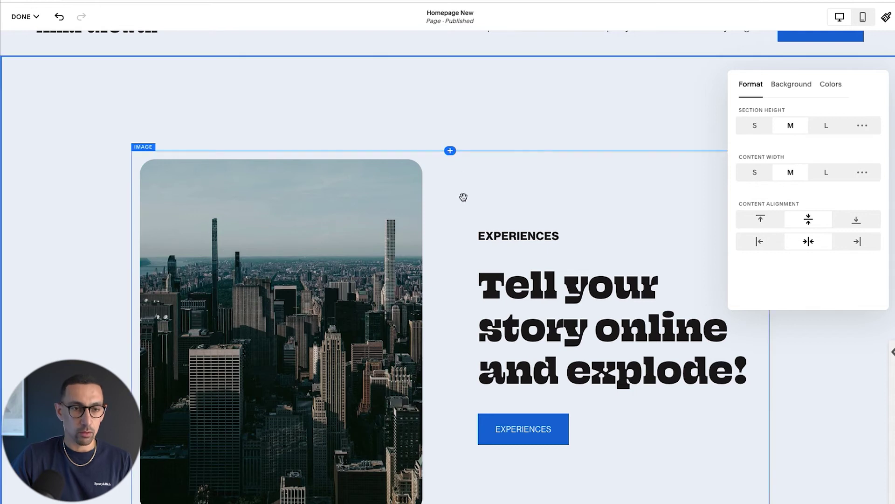
Remove the empty text block above the skyline image
click(634, 100)
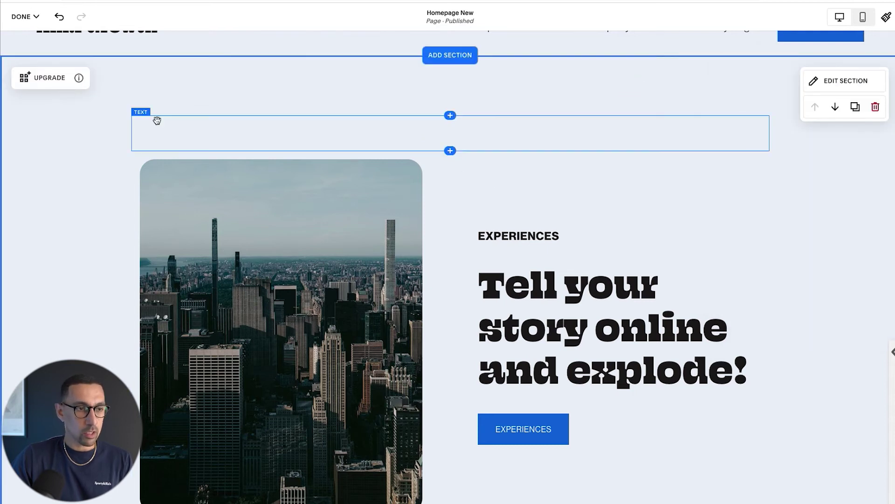
drag(215, 142, 450, 481)
scroll(453, 339, down, 2)
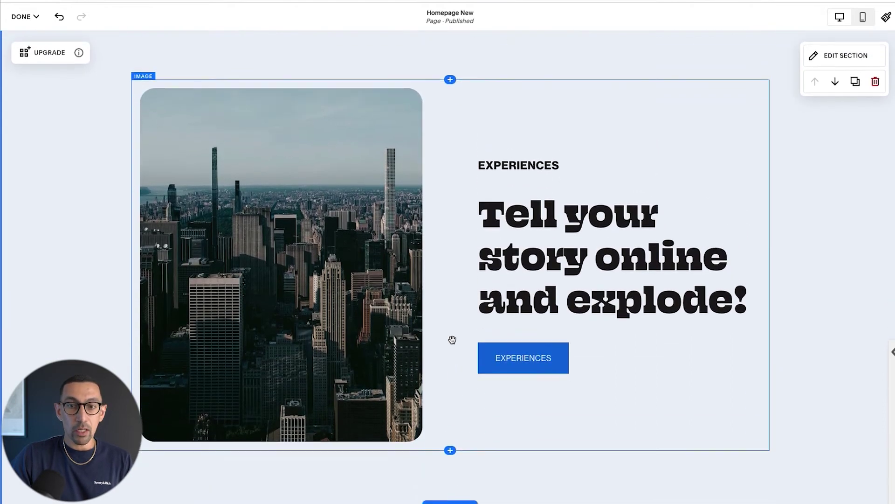
Apply the Lightest 1 colour theme so the section has a white background
click(843, 55)
click(824, 88)
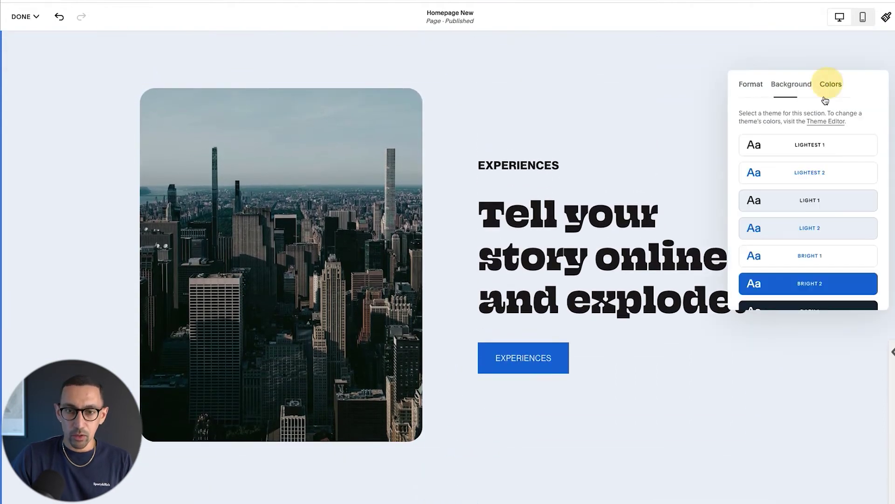
click(776, 145)
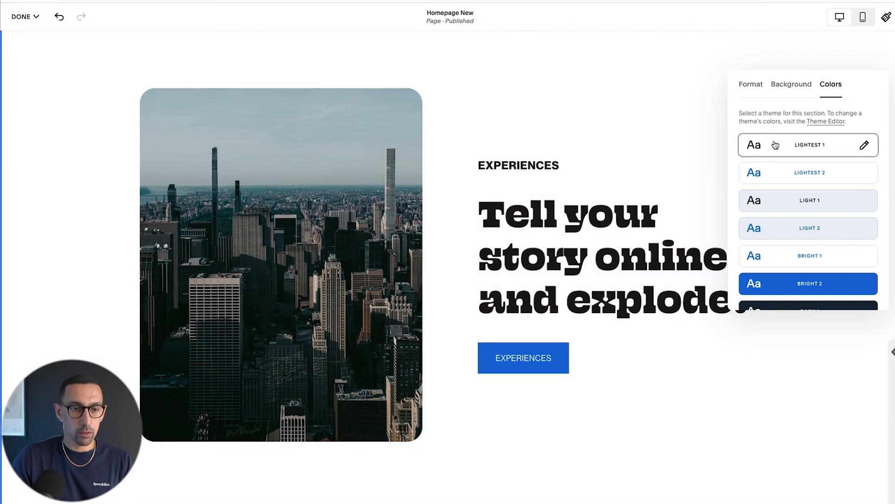
click(351, 217)
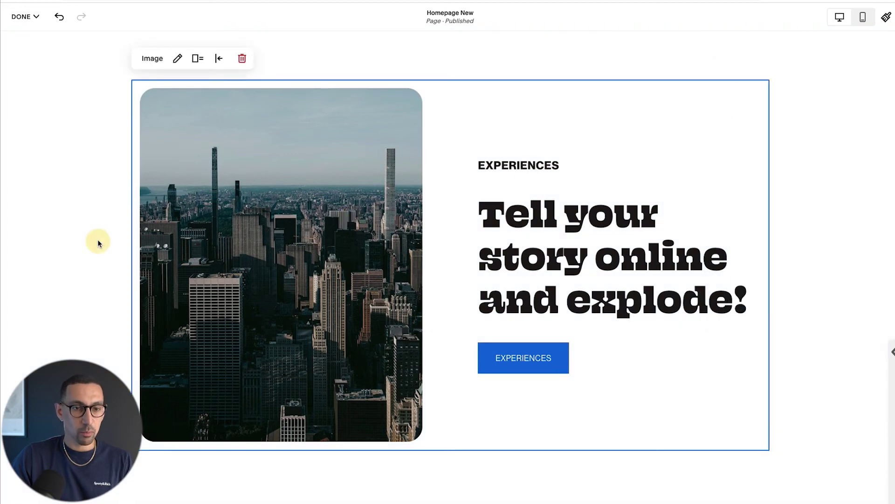
click(102, 286)
scroll(102, 286, up, 2)
scroll(103, 286, down, 2)
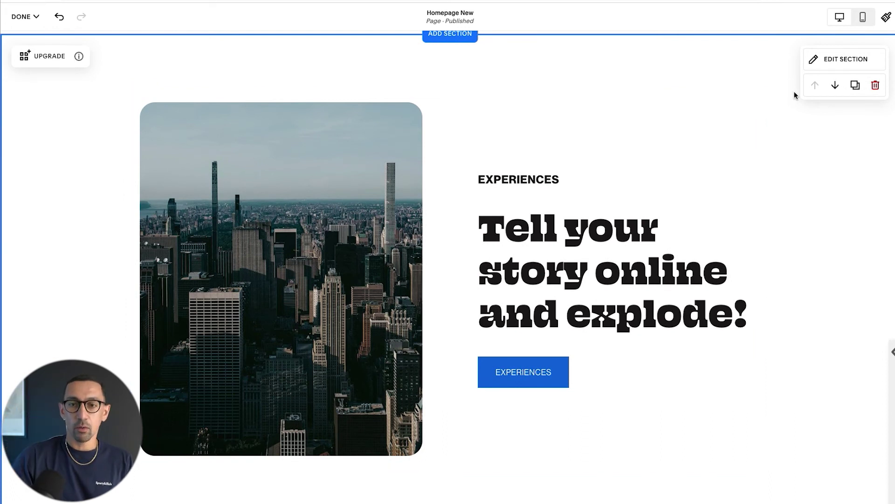
Duplicate the white Experiences section and give the copy the blue Bright 2 theme
click(855, 86)
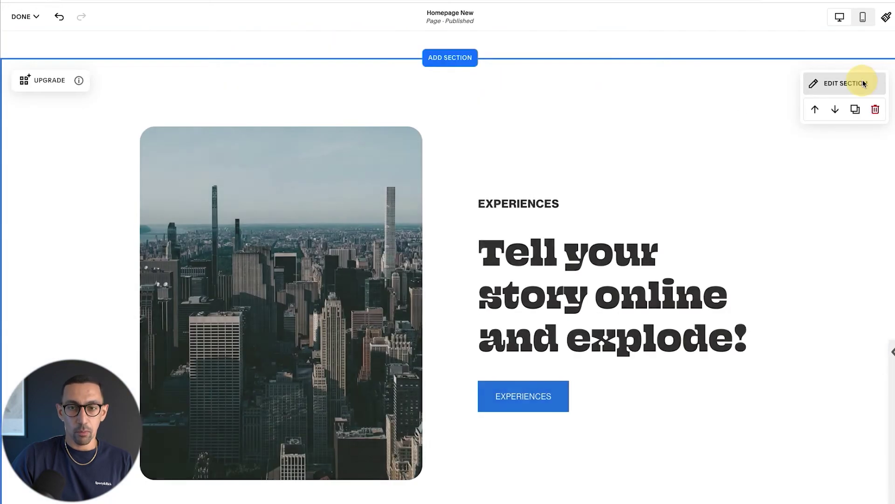
click(865, 84)
click(832, 112)
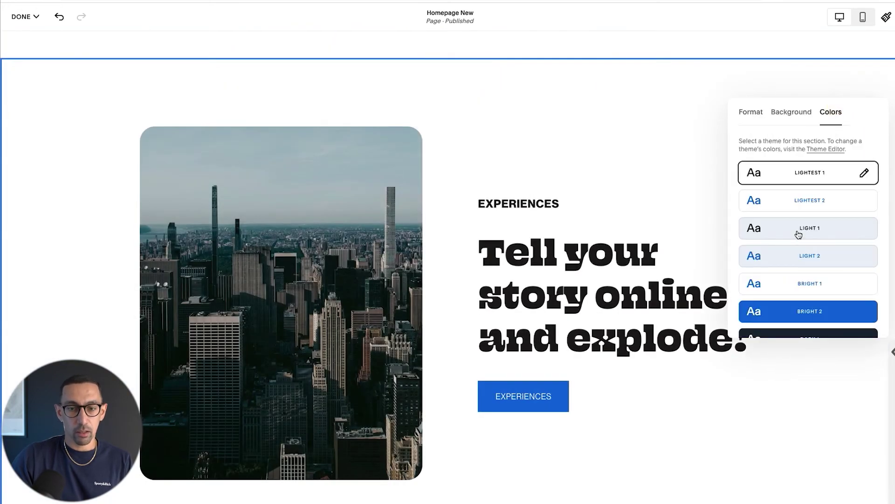
click(793, 313)
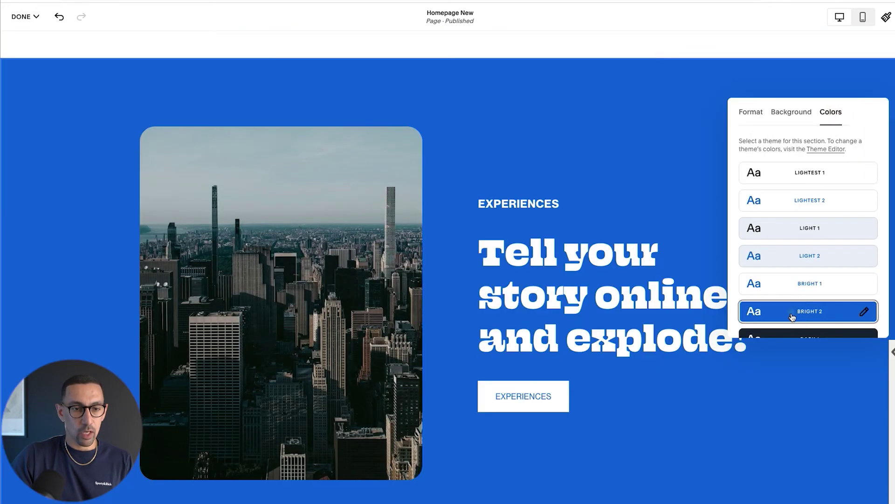
click(606, 190)
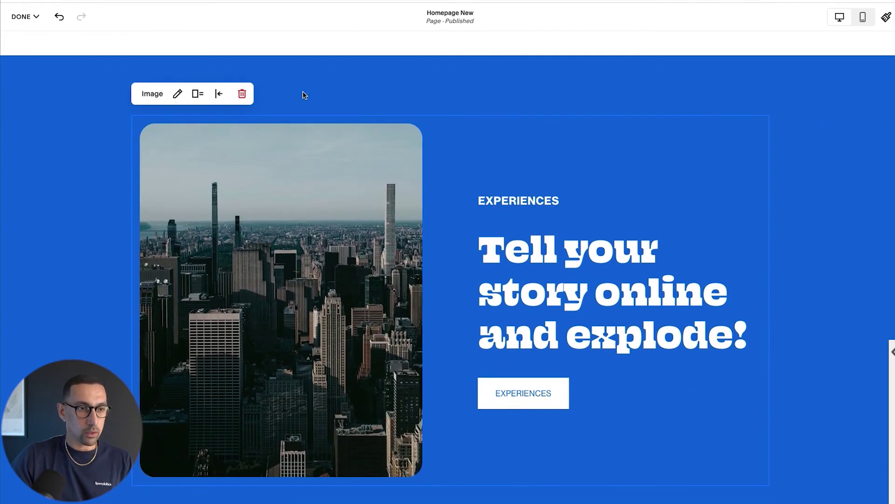
Set the copy's image block design to Image Right, placing the photo right of the text
click(198, 94)
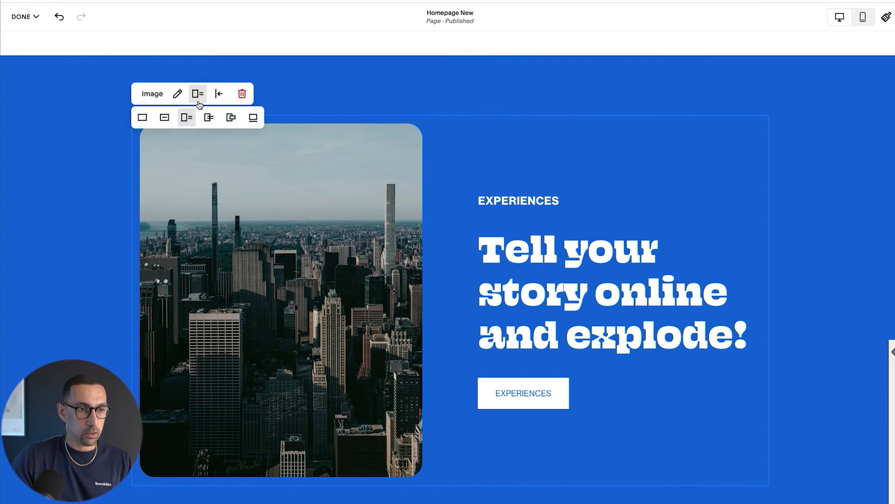
click(536, 189)
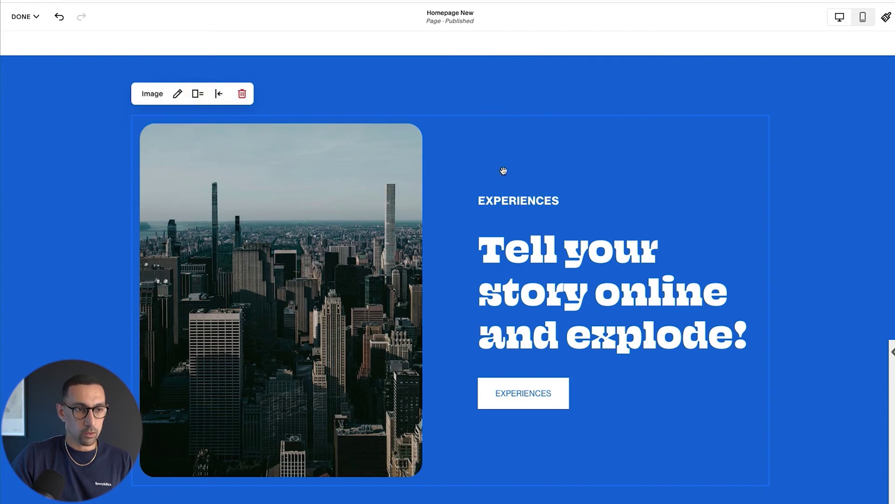
click(177, 94)
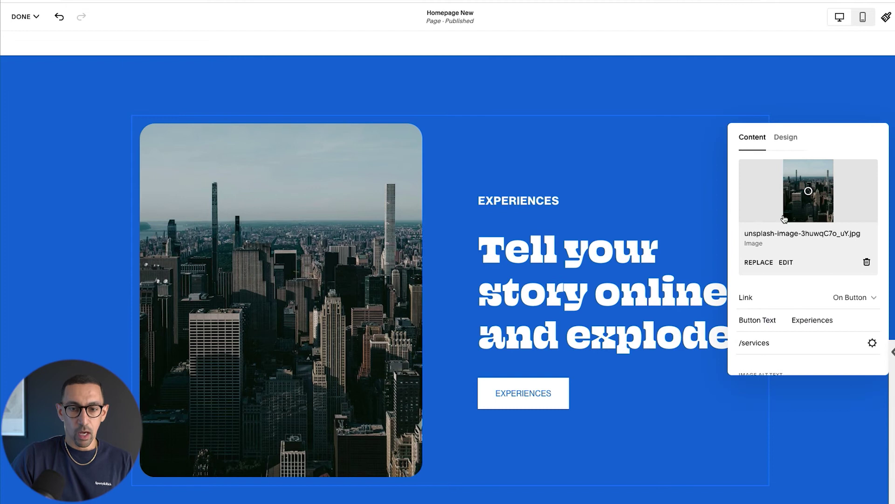
scroll(776, 282, down, 3)
scroll(775, 261, up, 3)
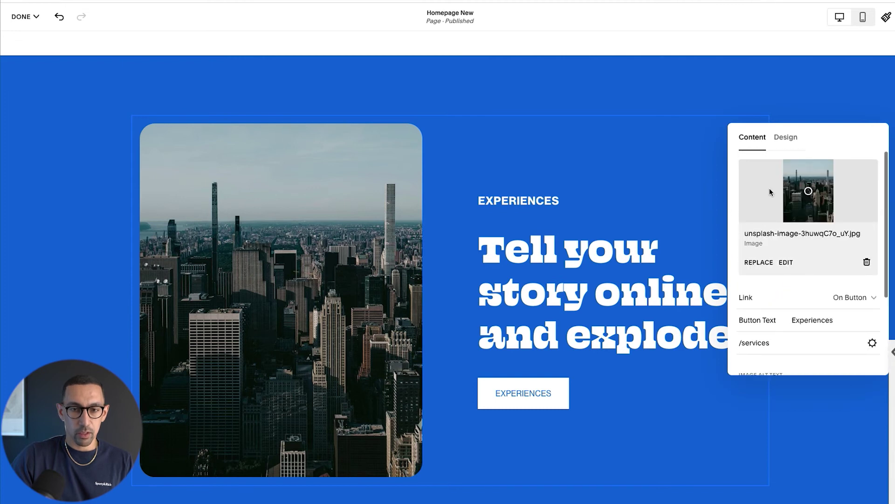
click(785, 138)
click(865, 234)
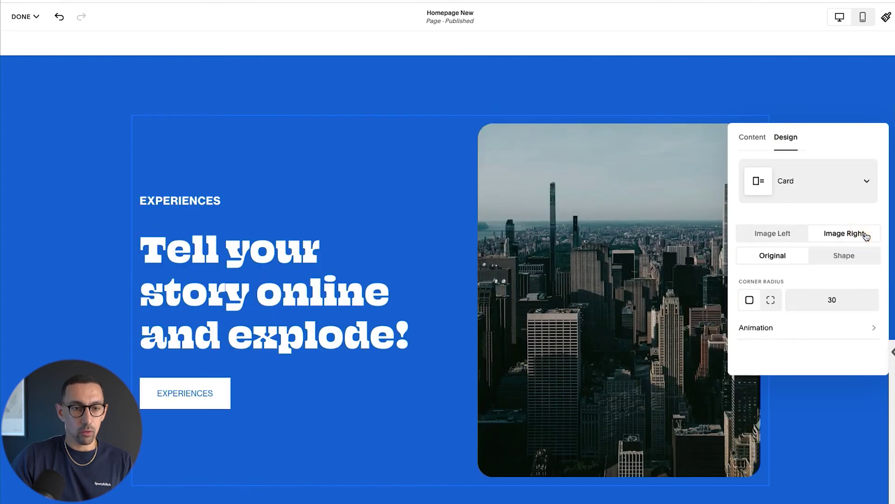
click(649, 101)
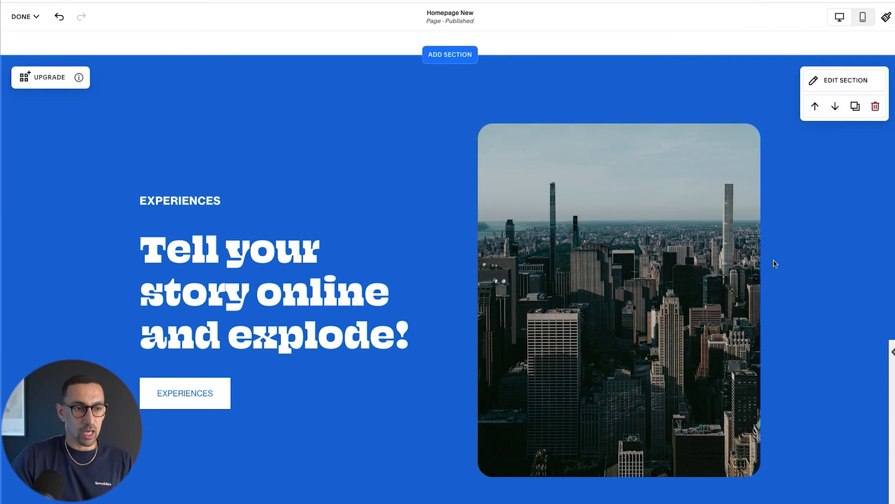
scroll(775, 264, up, 10)
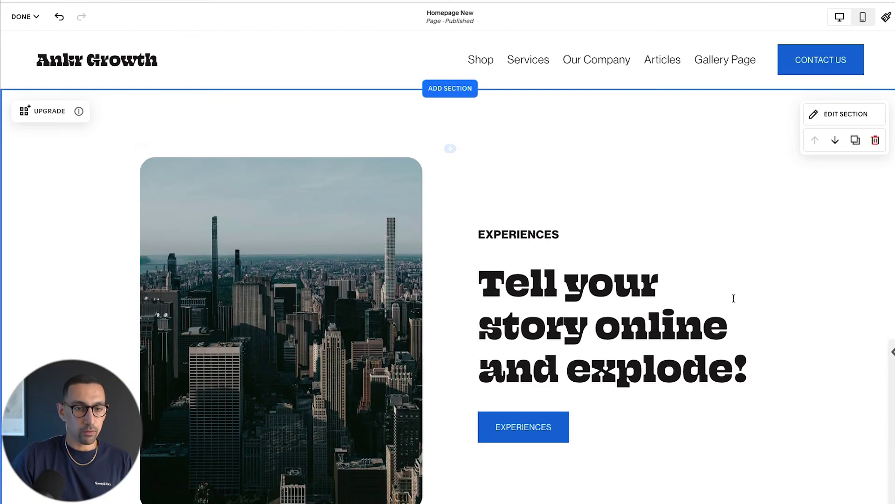
Duplicate the first image-left section and move the copy below the blue section
scroll(734, 298, down, 10)
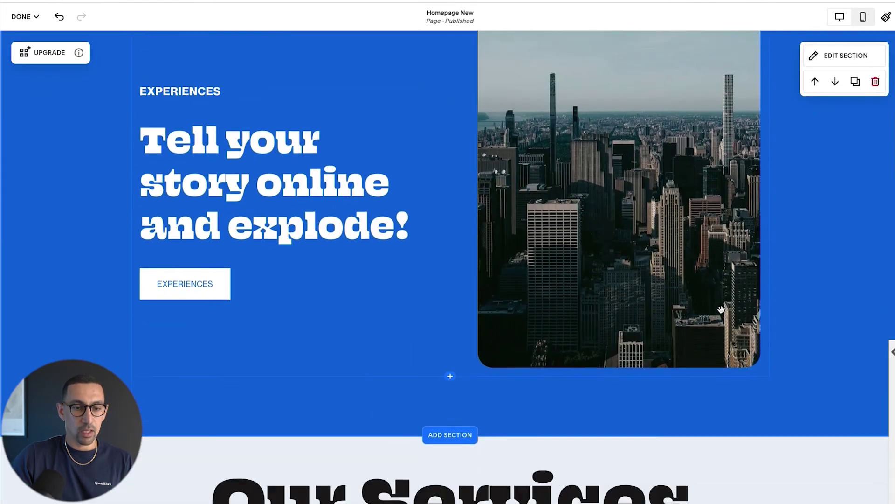
scroll(722, 310, up, 3)
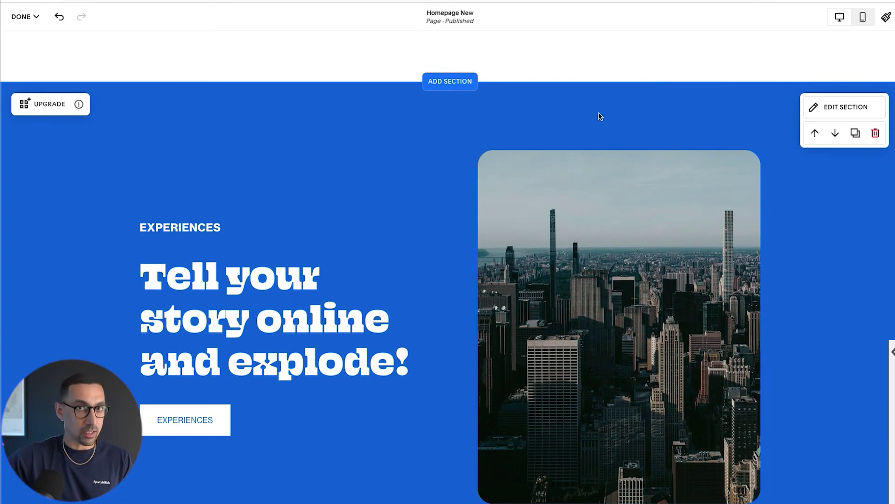
scroll(600, 117, up, 9)
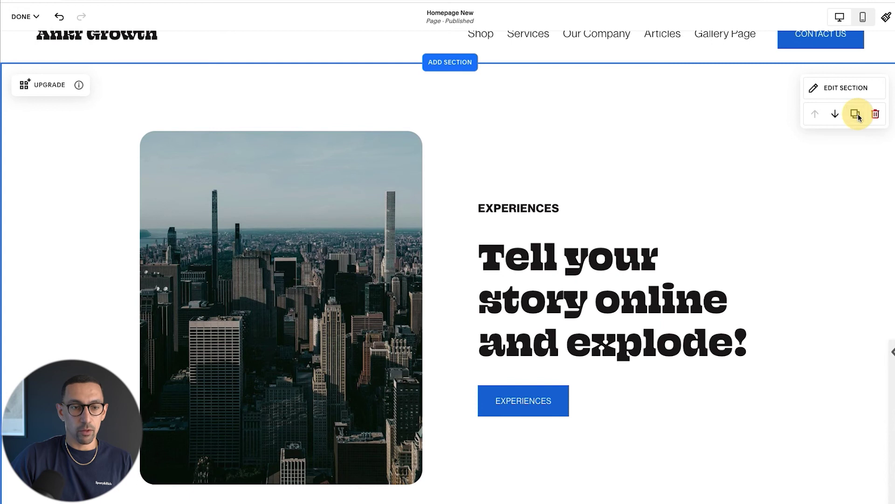
click(857, 114)
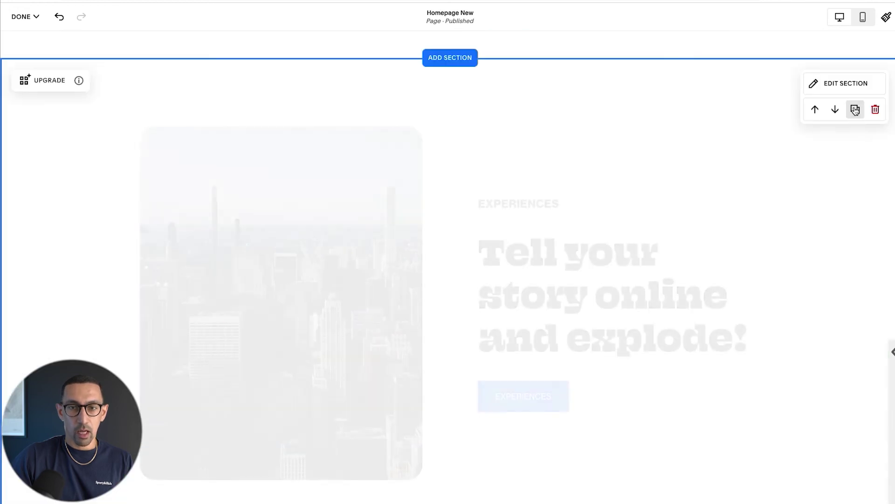
click(835, 109)
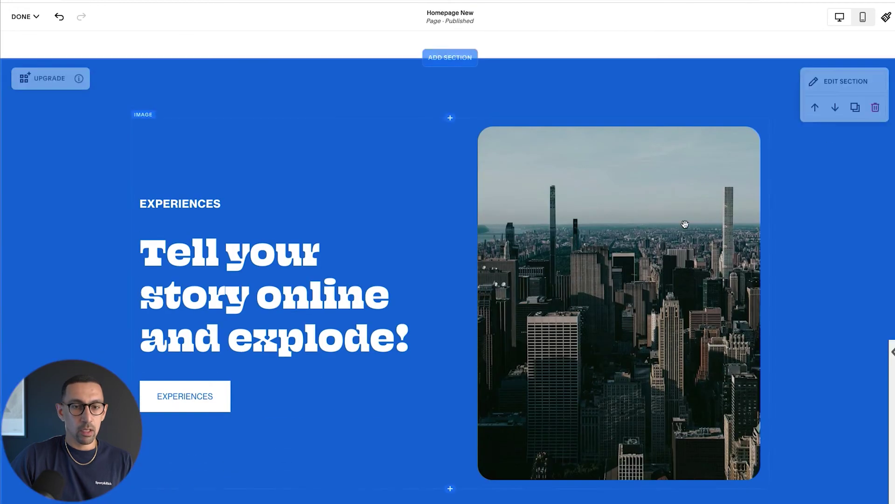
Switch the blue image-right section to the white Lightest 1 theme
click(861, 84)
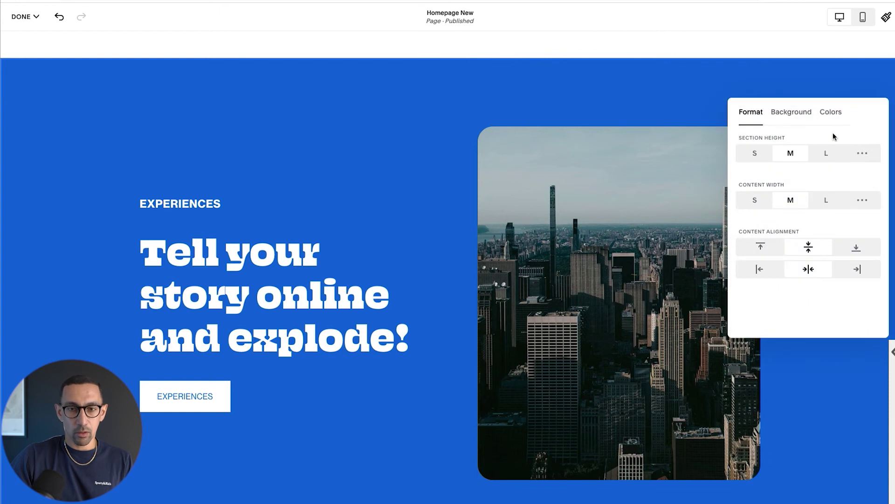
click(832, 115)
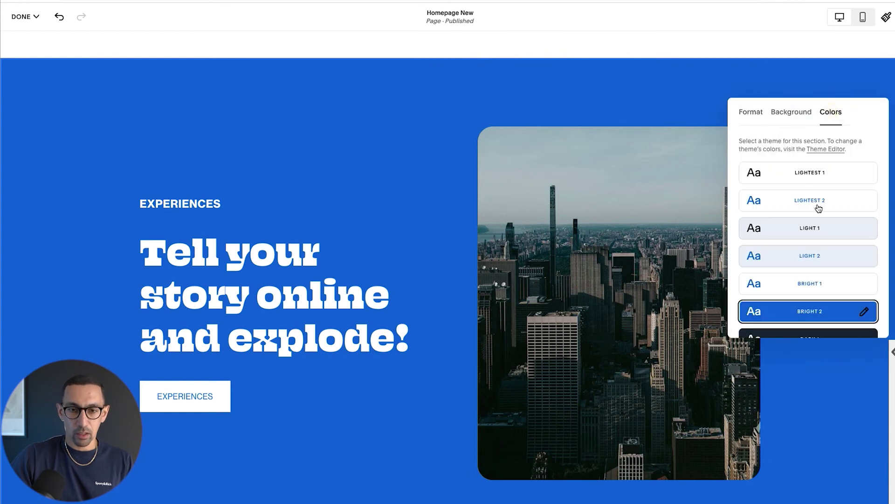
click(812, 174)
click(100, 313)
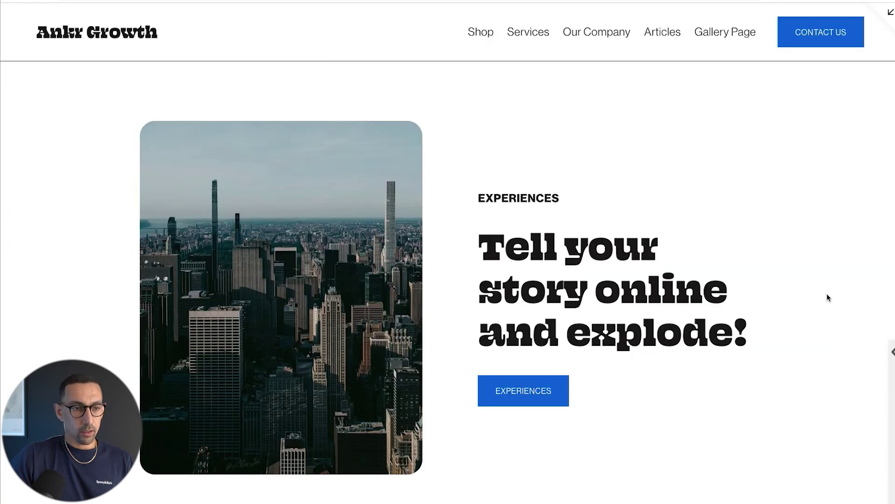
scroll(826, 296, down, 5)
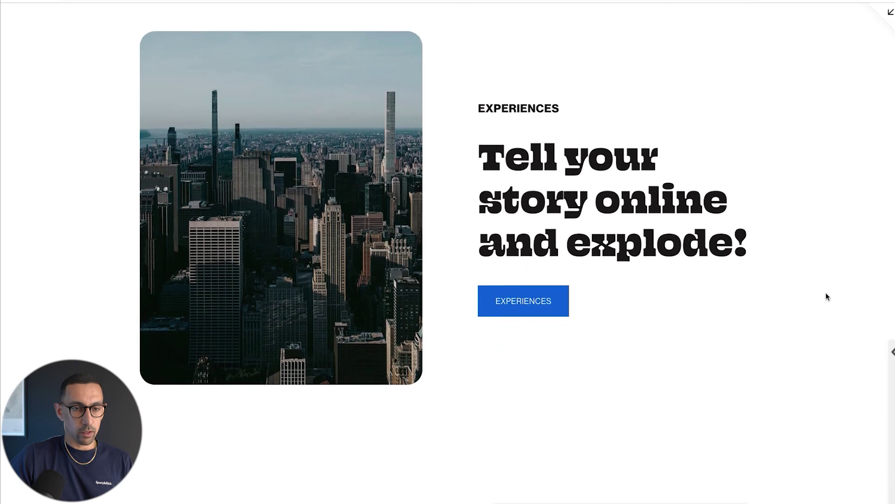
scroll(826, 297, down, 5)
scroll(826, 296, up, 5)
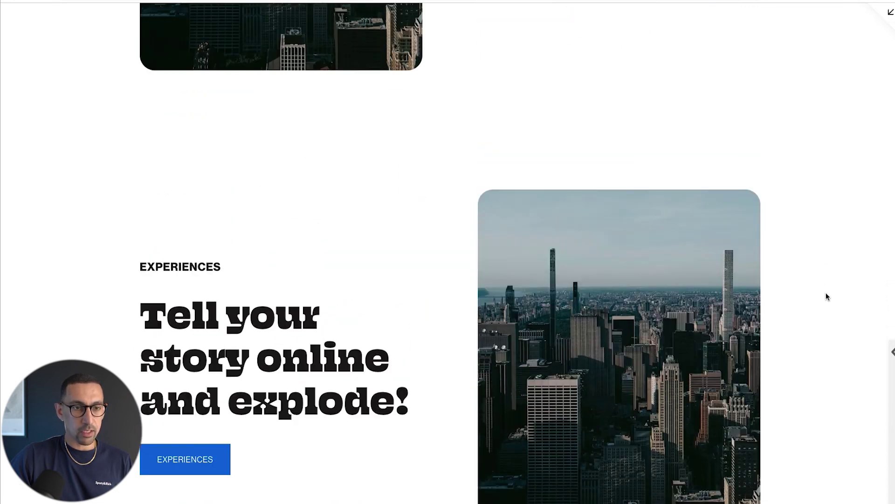
scroll(471, 276, down, 10)
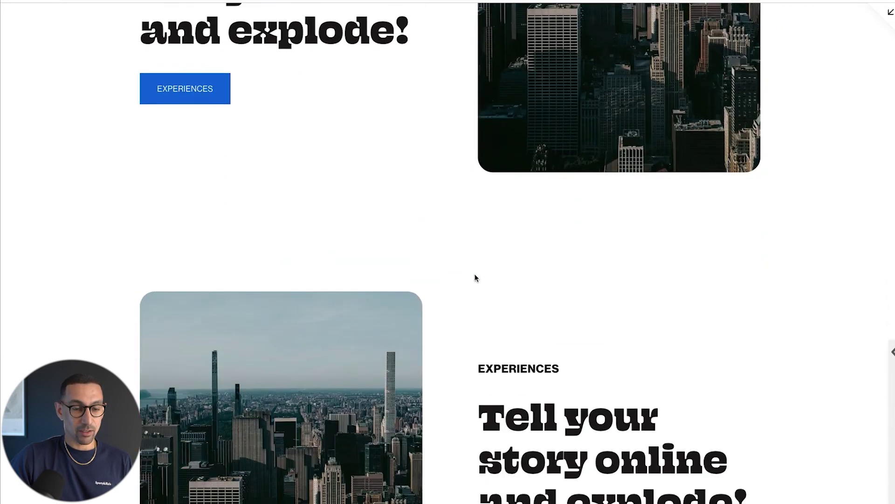
scroll(471, 340, down, 7)
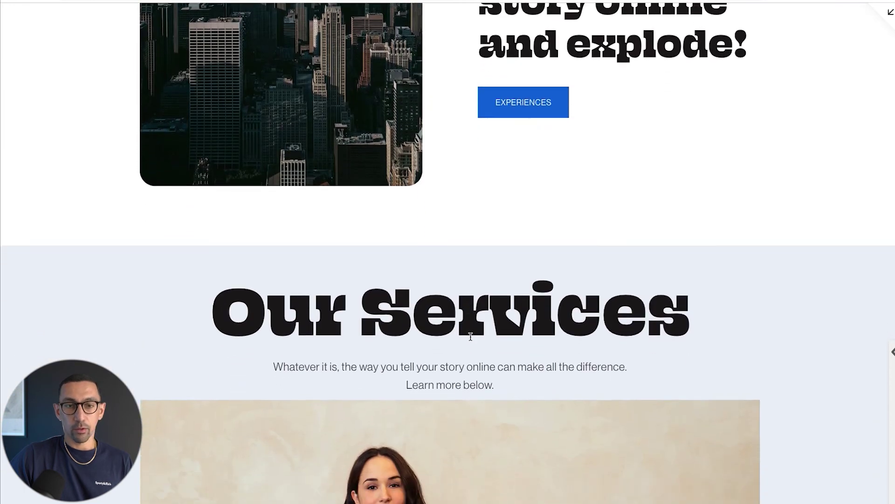
scroll(471, 336, up, 1)
scroll(471, 337, up, 13)
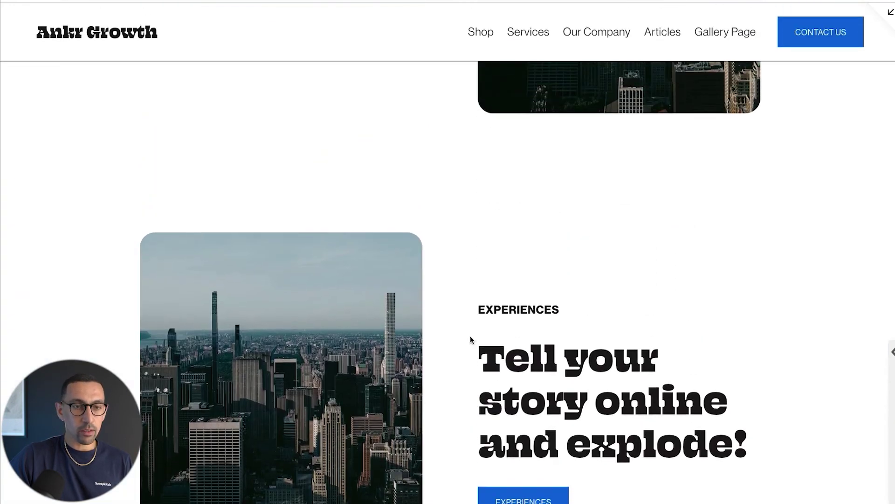
scroll(471, 339, up, 1)
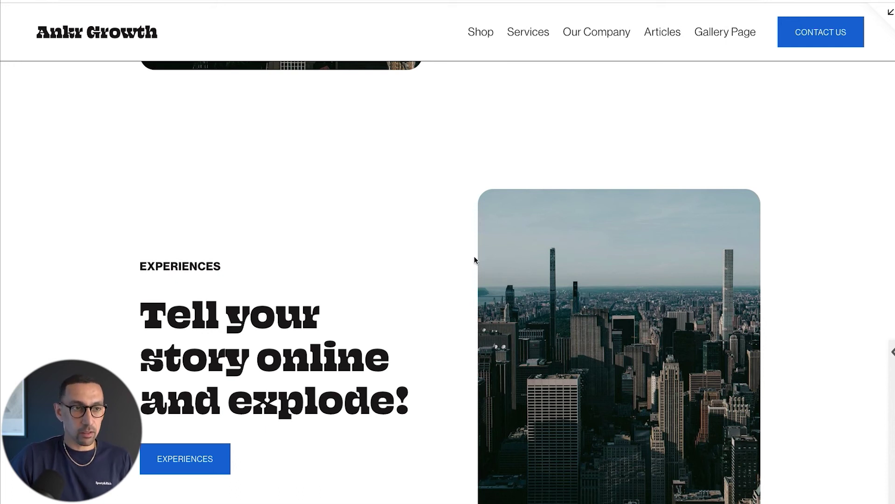
scroll(431, 303, up, 7)
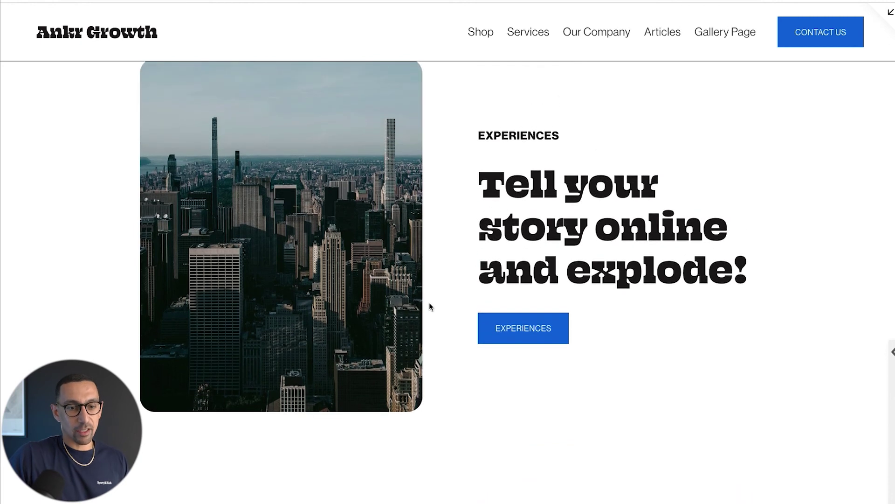